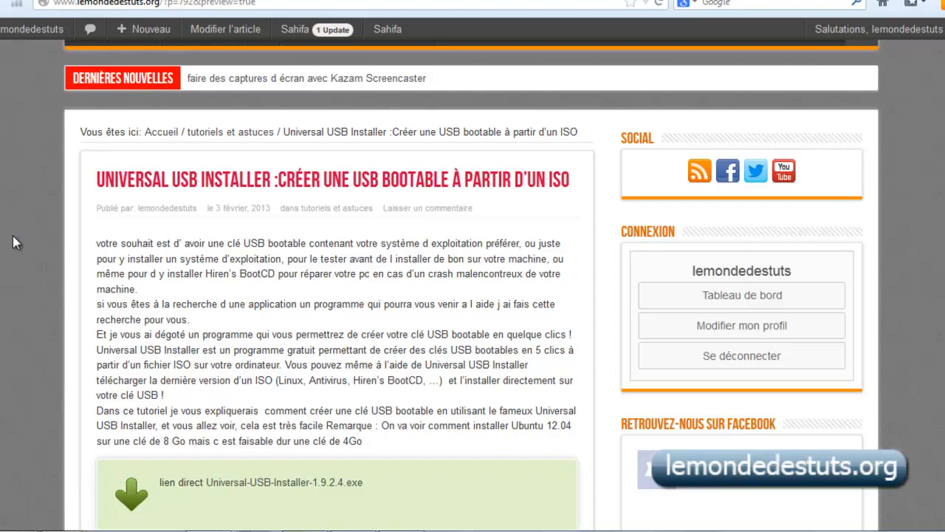
Step: Read the article's introduction, download section and licence acceptance instructions for Universal USB Installer
{"action": "scroll", "coordinate": [13, 236], "scroll_direction": "down", "scroll_amount": 2}
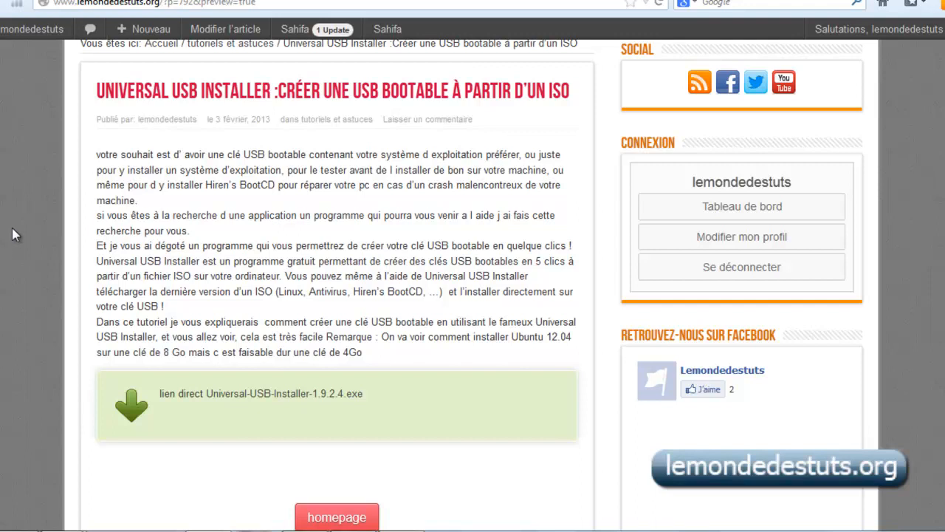
{"action": "scroll", "coordinate": [12, 228], "scroll_direction": "down", "scroll_amount": 2}
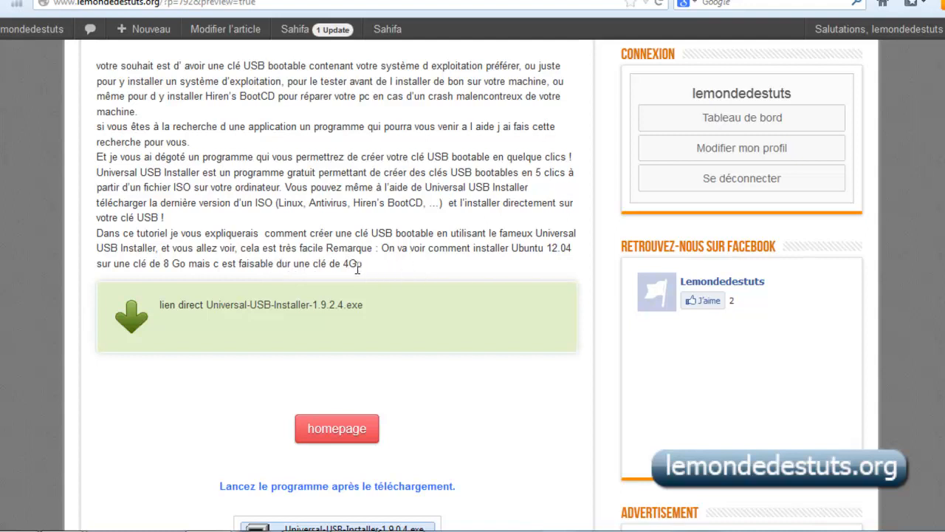
{"action": "scroll", "coordinate": [387, 263], "scroll_direction": "up", "scroll_amount": 2}
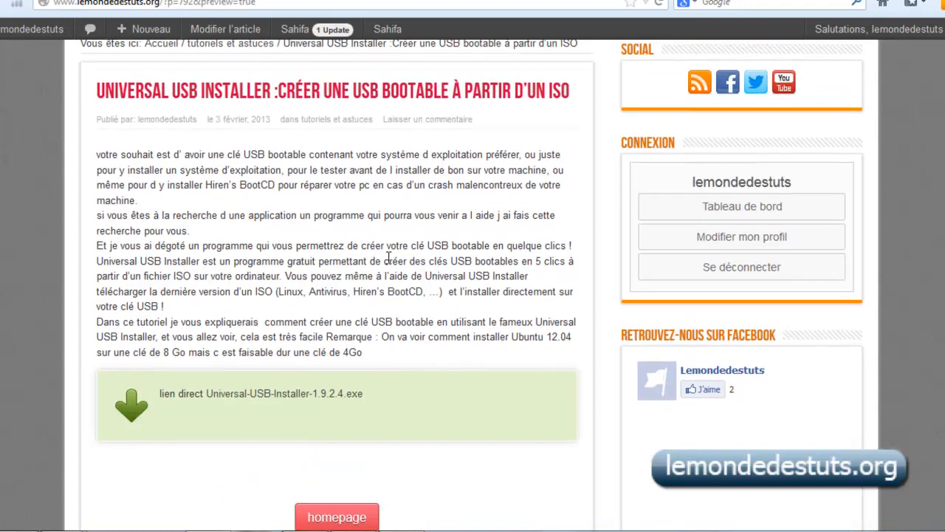
{"action": "scroll", "coordinate": [302, 275], "scroll_direction": "down", "scroll_amount": 2}
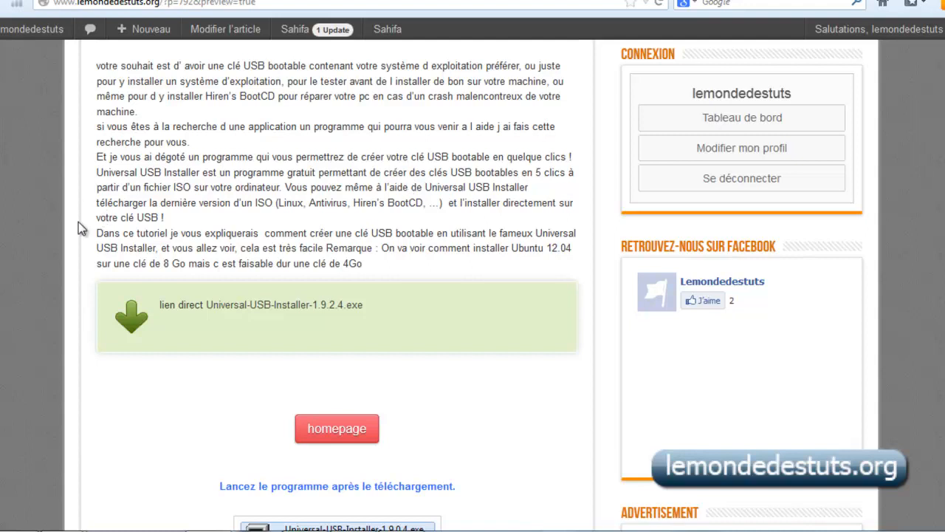
{"action": "scroll", "coordinate": [52, 220], "scroll_direction": "down", "scroll_amount": 1}
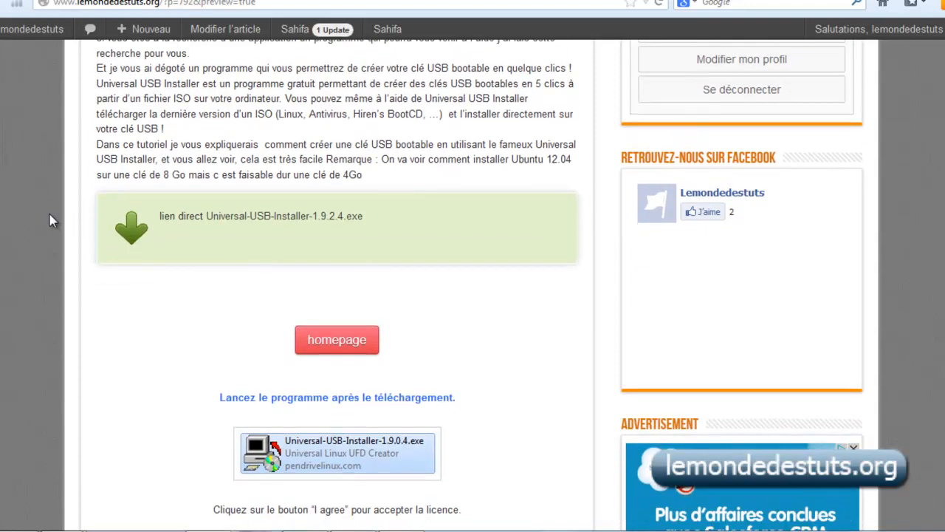
{"action": "scroll", "coordinate": [47, 215], "scroll_direction": "down", "scroll_amount": 1}
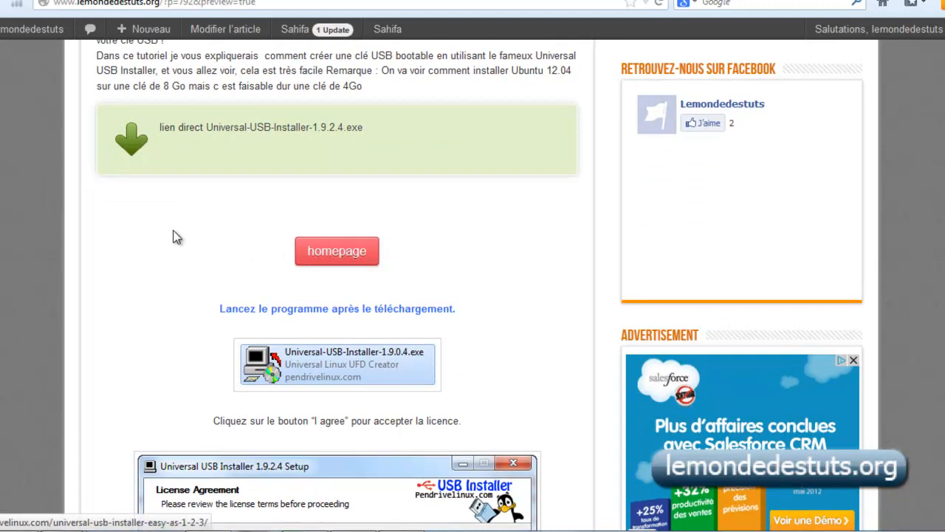
{"action": "scroll", "coordinate": [71, 244], "scroll_direction": "down", "scroll_amount": 3}
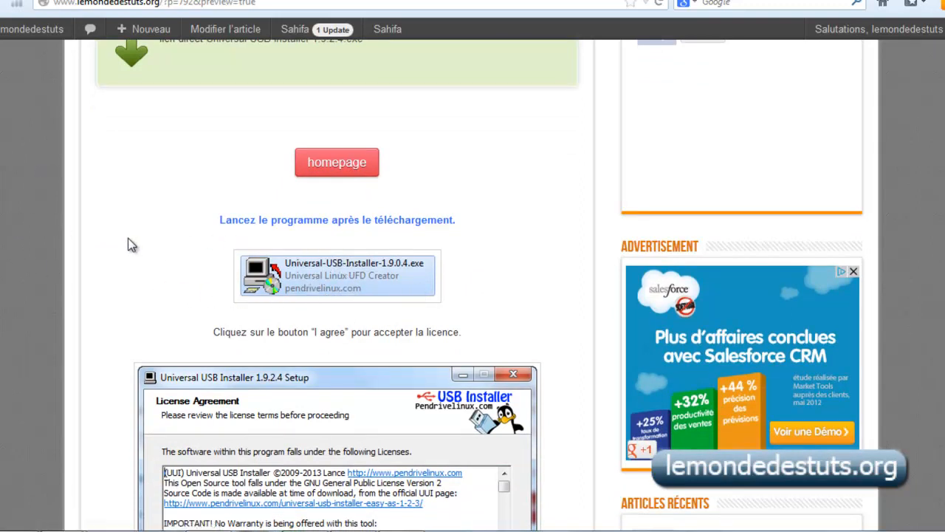
{"action": "scroll", "coordinate": [128, 237], "scroll_direction": "down", "scroll_amount": 2}
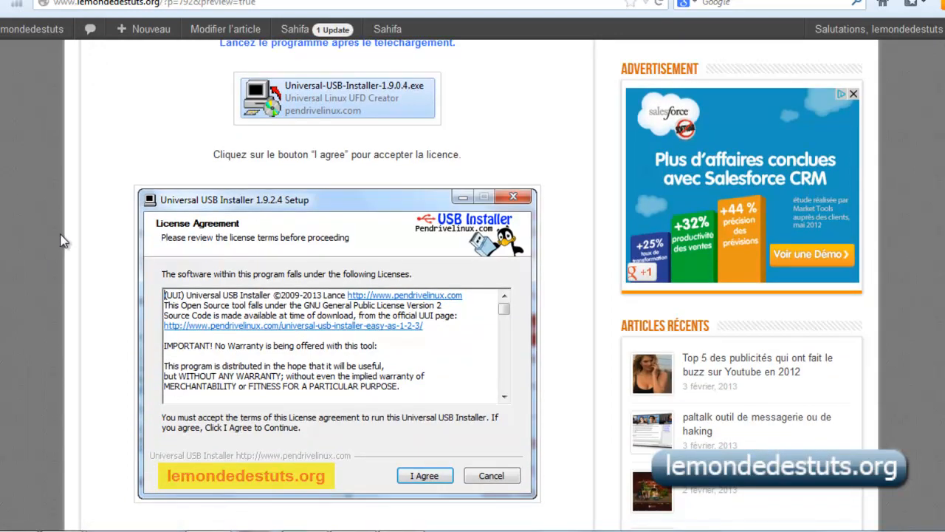
{"action": "scroll", "coordinate": [62, 240], "scroll_direction": "down", "scroll_amount": 1}
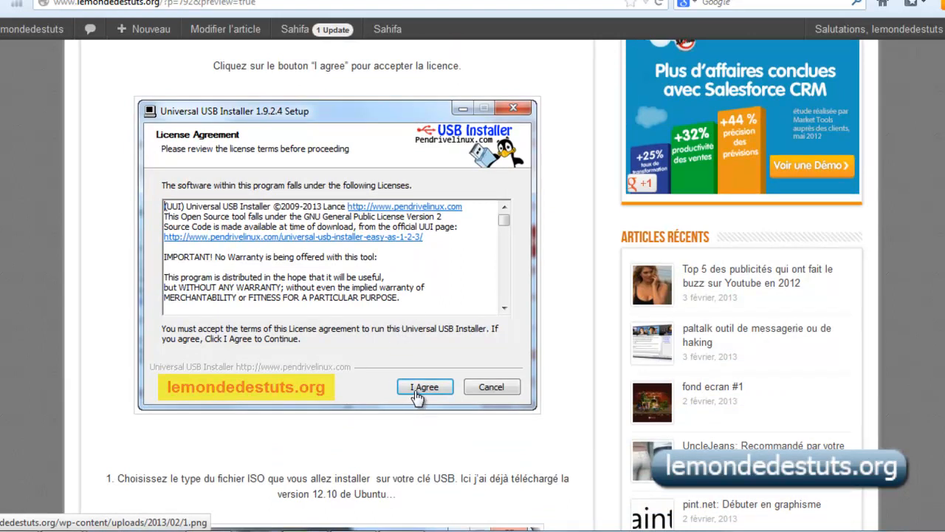
Step: Examine the article's instructions for choosing the ISO type, including the lists of Ubuntu versions, rescue CDs and Windows installers
{"action": "scroll", "coordinate": [39, 263], "scroll_direction": "down", "scroll_amount": 2}
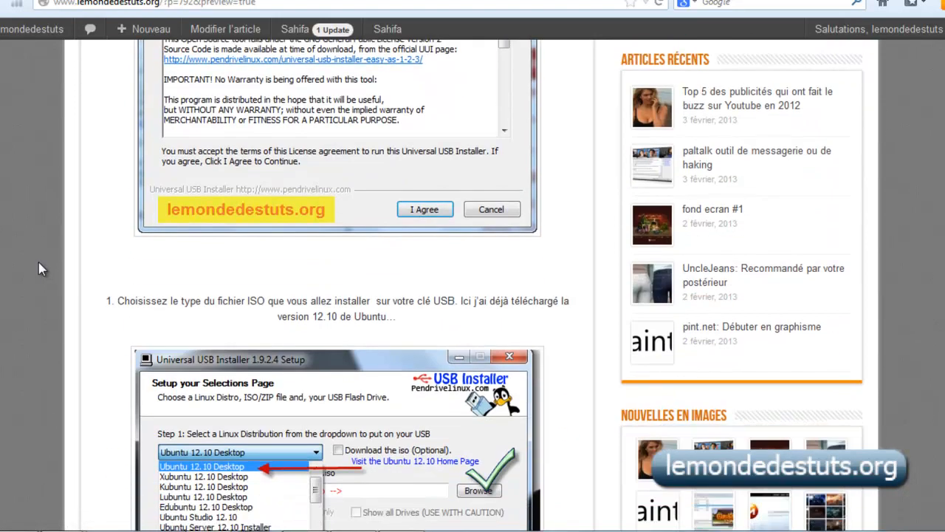
{"action": "scroll", "coordinate": [39, 262], "scroll_direction": "down", "scroll_amount": 2}
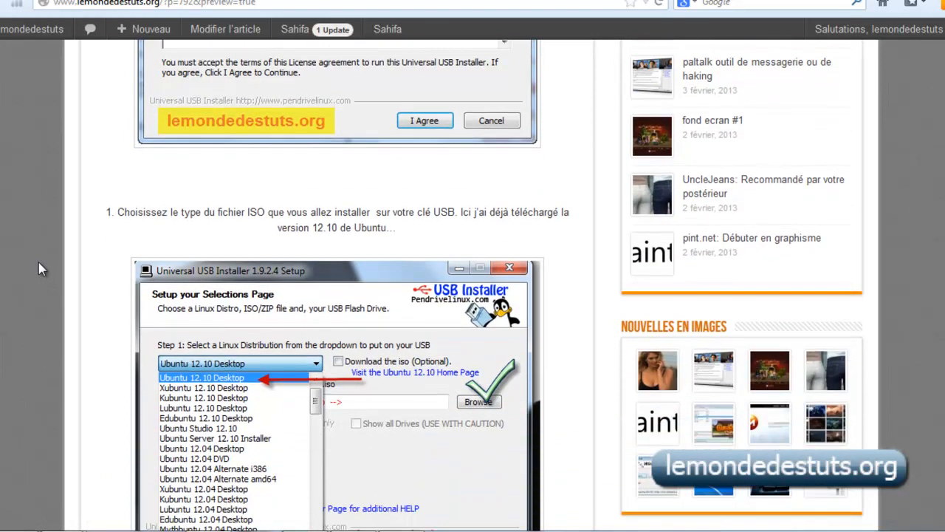
{"action": "scroll", "coordinate": [280, 328], "scroll_direction": "down", "scroll_amount": 1}
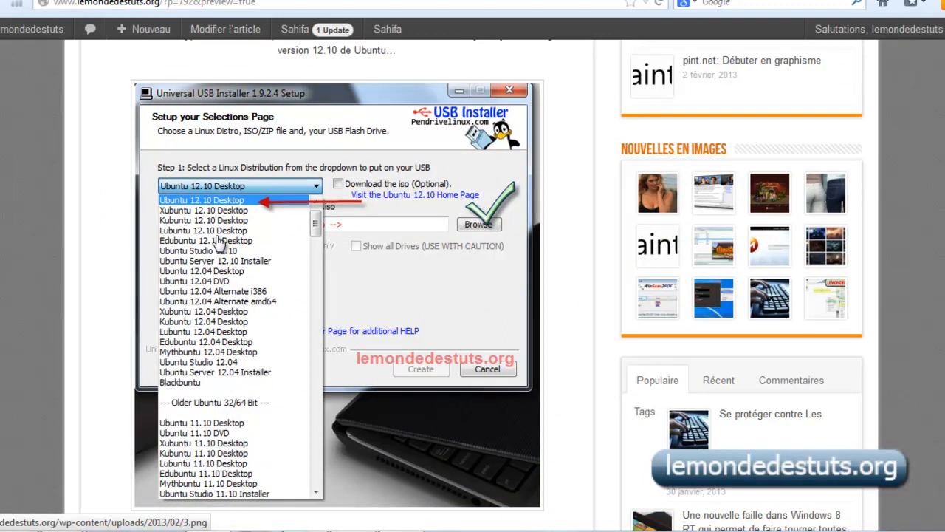
{"action": "scroll", "coordinate": [285, 267], "scroll_direction": "down", "scroll_amount": 1}
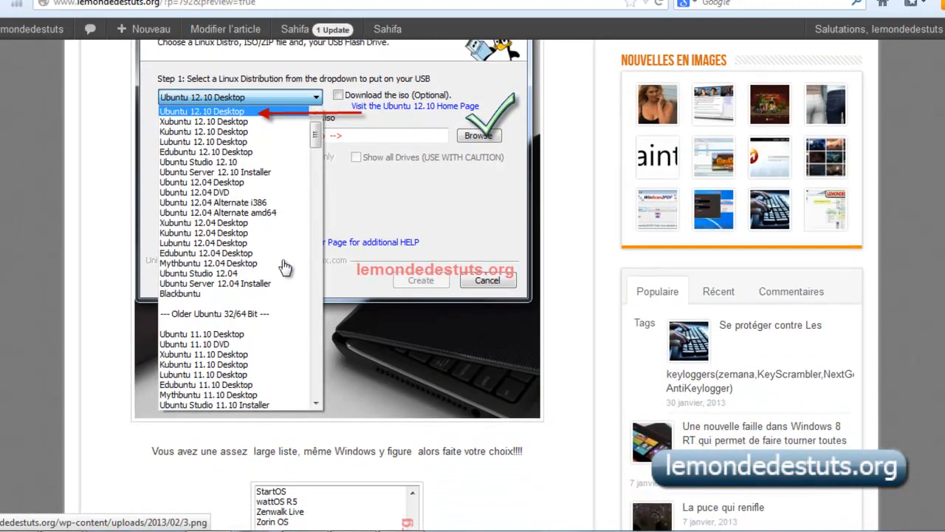
{"action": "scroll", "coordinate": [281, 267], "scroll_direction": "up", "scroll_amount": 1}
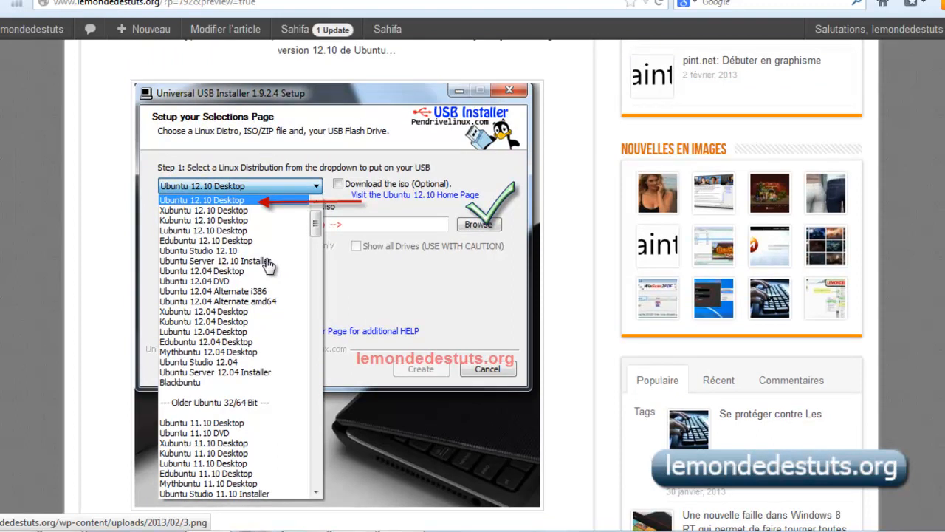
{"action": "scroll", "coordinate": [268, 267], "scroll_direction": "down", "scroll_amount": 1}
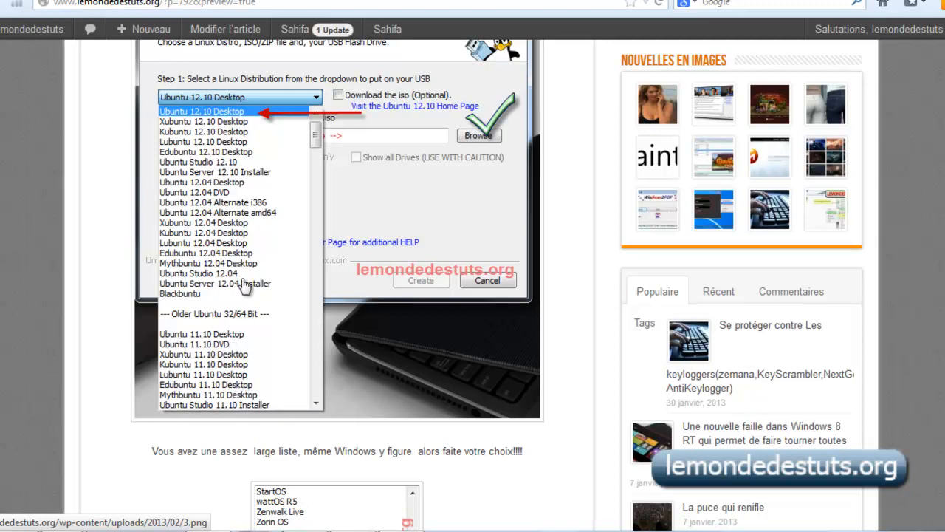
{"action": "scroll", "coordinate": [83, 395], "scroll_direction": "down", "scroll_amount": 5}
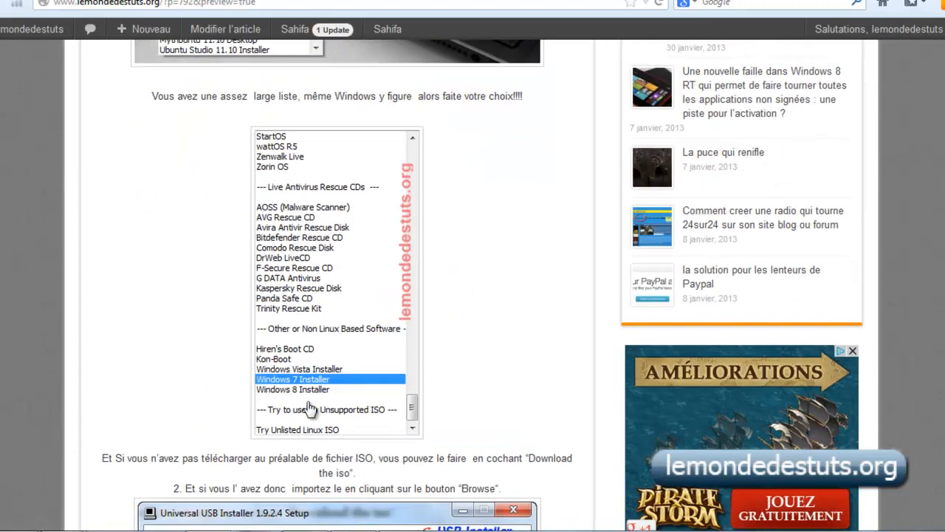
{"action": "scroll", "coordinate": [120, 316], "scroll_direction": "up", "scroll_amount": 2}
Step: Review the article's remaining instructions, from importing the ISO and selecting the USB drive through creating the key and closing the installer
{"action": "scroll", "coordinate": [120, 317], "scroll_direction": "down", "scroll_amount": 8}
{"action": "scroll", "coordinate": [120, 317], "scroll_direction": "down", "scroll_amount": 10}
{"action": "scroll", "coordinate": [336, 302], "scroll_direction": "up", "scroll_amount": 2}
{"action": "scroll", "coordinate": [148, 373], "scroll_direction": "down", "scroll_amount": 5}
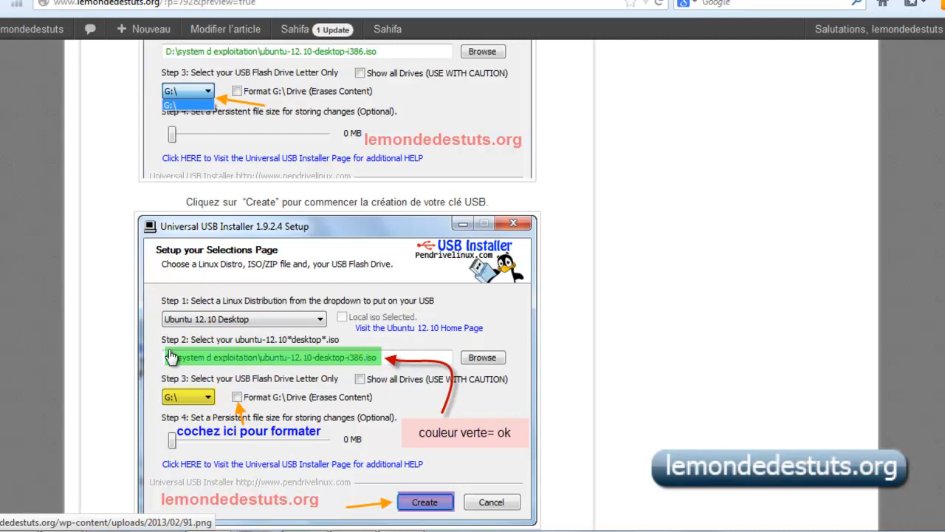
{"action": "scroll", "coordinate": [163, 327], "scroll_direction": "down", "scroll_amount": 4}
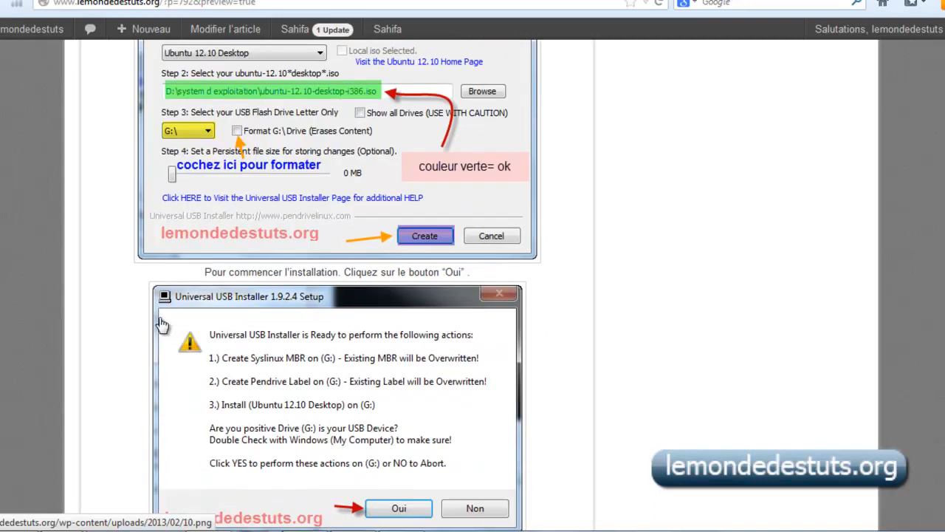
{"action": "scroll", "coordinate": [266, 324], "scroll_direction": "down", "scroll_amount": 4}
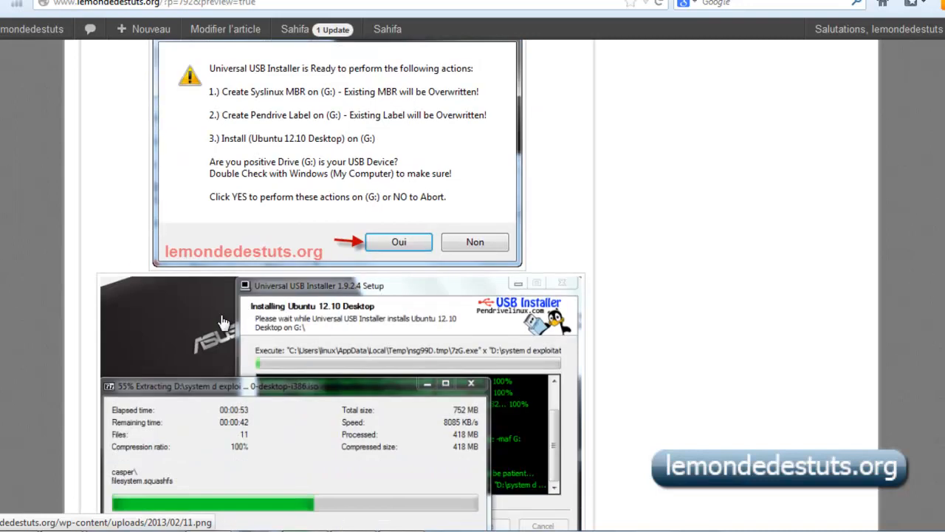
{"action": "scroll", "coordinate": [124, 271], "scroll_direction": "down", "scroll_amount": 4}
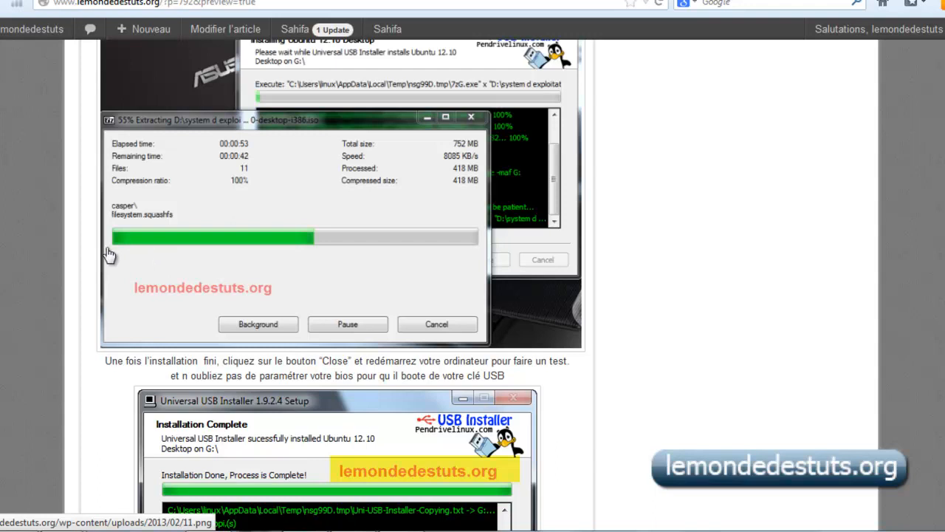
{"action": "scroll", "coordinate": [52, 273], "scroll_direction": "down", "scroll_amount": 5}
{"action": "scroll", "coordinate": [64, 281], "scroll_direction": "down", "scroll_amount": 3}
{"action": "scroll", "coordinate": [64, 281], "scroll_direction": "up", "scroll_amount": 4}
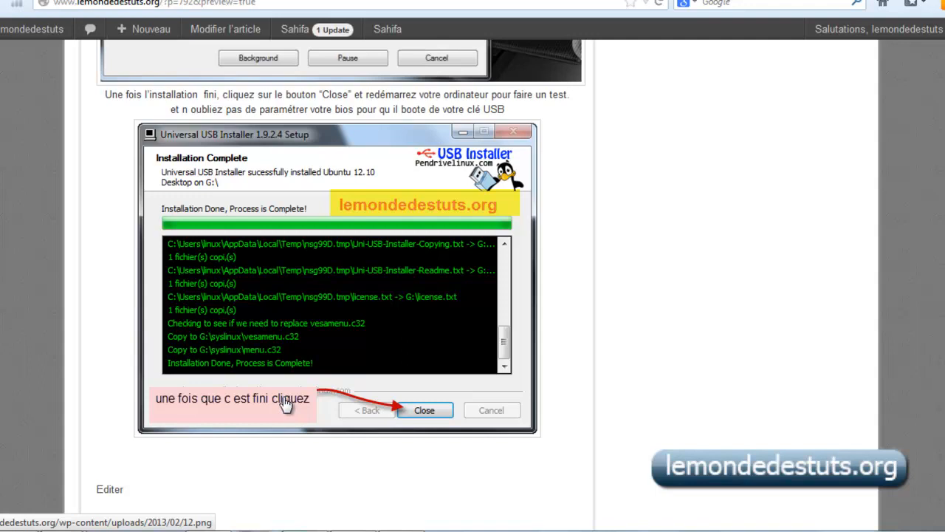
Step: Switch to the downloaded Programs folder, launch Universal-USB-Installer-1.9.2.4 and accept its licence agreement
{"action": "mouse_move", "coordinate": [304, 528]}
{"action": "mouse_move", "coordinate": [155, 526]}
{"action": "left_click", "coordinate": [254, 470]}
{"action": "left_click", "coordinate": [425, 186]}
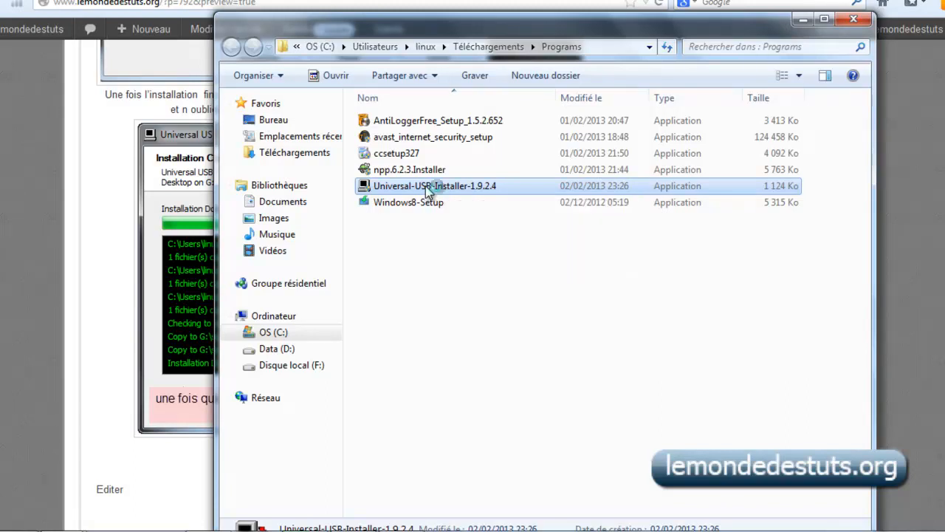
{"action": "double_click", "coordinate": [426, 186]}
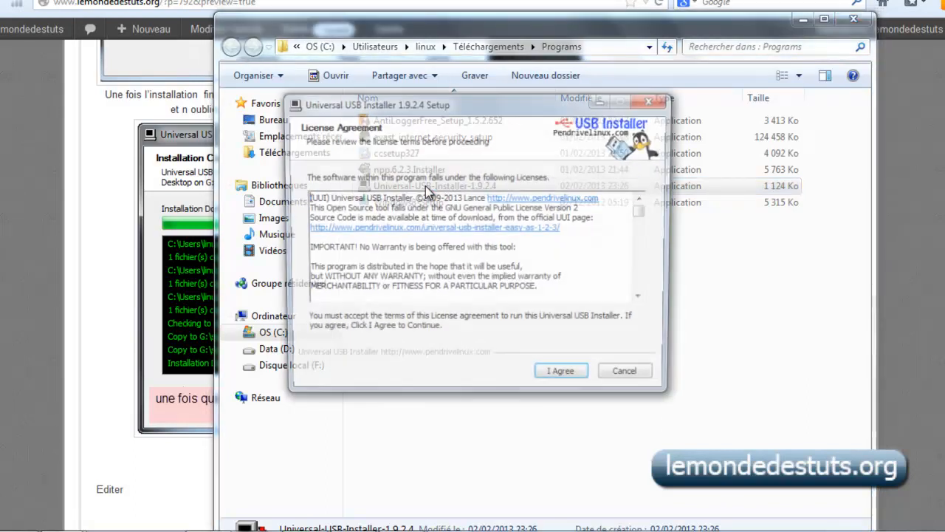
{"action": "left_click", "coordinate": [569, 379]}
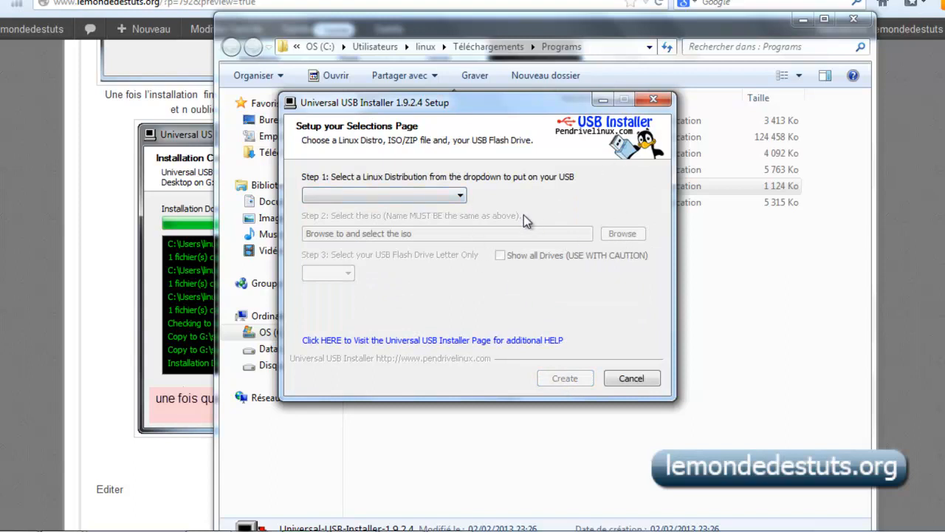
Step: Select Ubuntu 12.10 Desktop as the Linux distribution to put on the USB key
{"action": "left_click", "coordinate": [460, 198]}
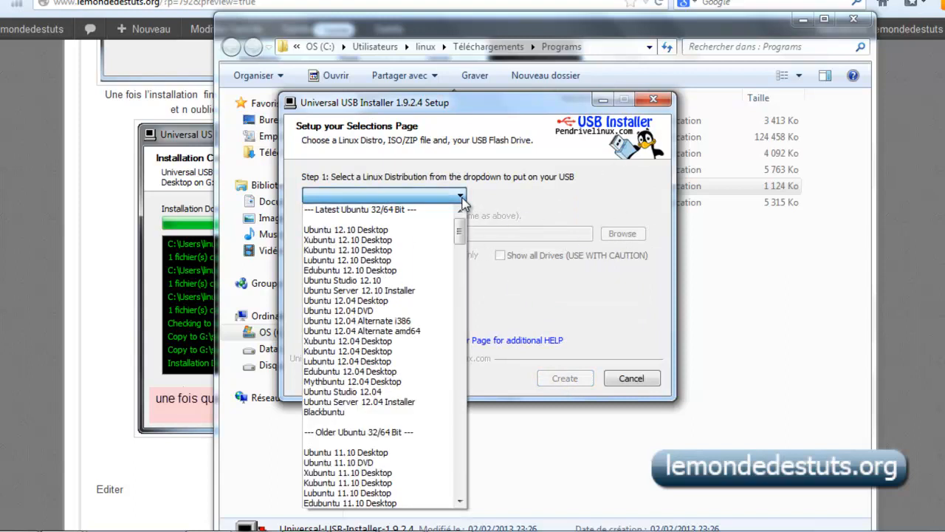
{"action": "left_click", "coordinate": [410, 229]}
{"action": "left_click", "coordinate": [461, 196]}
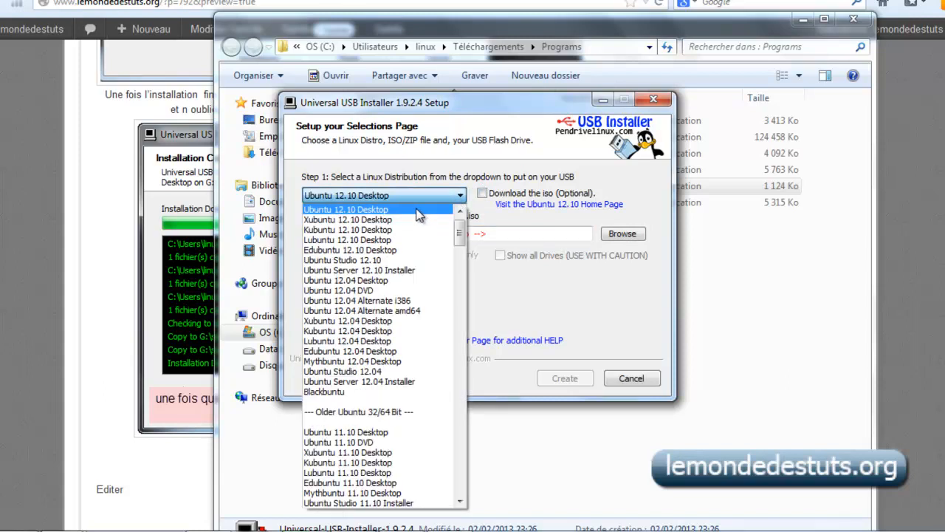
{"action": "left_click", "coordinate": [419, 211]}
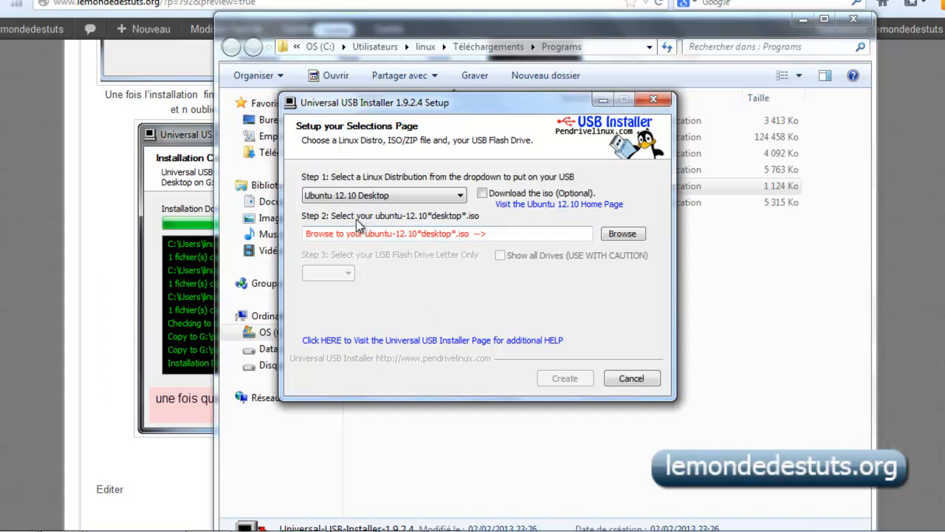
Step: Move the installer aside, open the files of the inserted Install Ubuntu (G:) key and go to the computer's list of drives
{"action": "left_click_drag", "start_coordinate": [444, 103], "coordinate": [697, 127]}
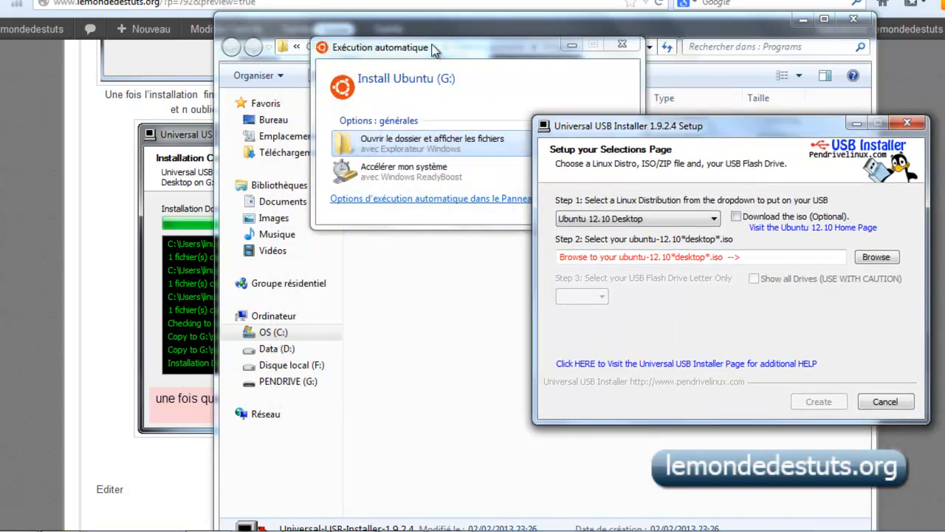
{"action": "left_click_drag", "start_coordinate": [435, 50], "coordinate": [322, 87]}
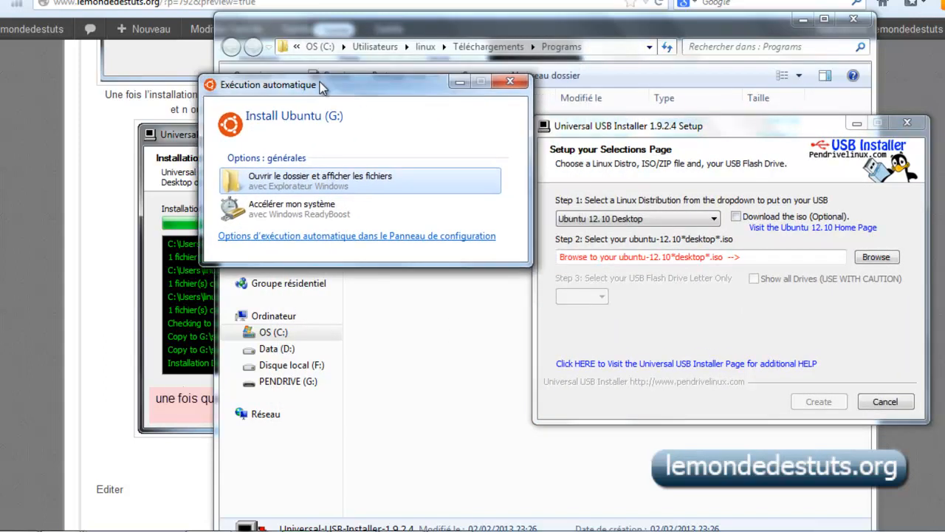
{"action": "left_click", "coordinate": [312, 180]}
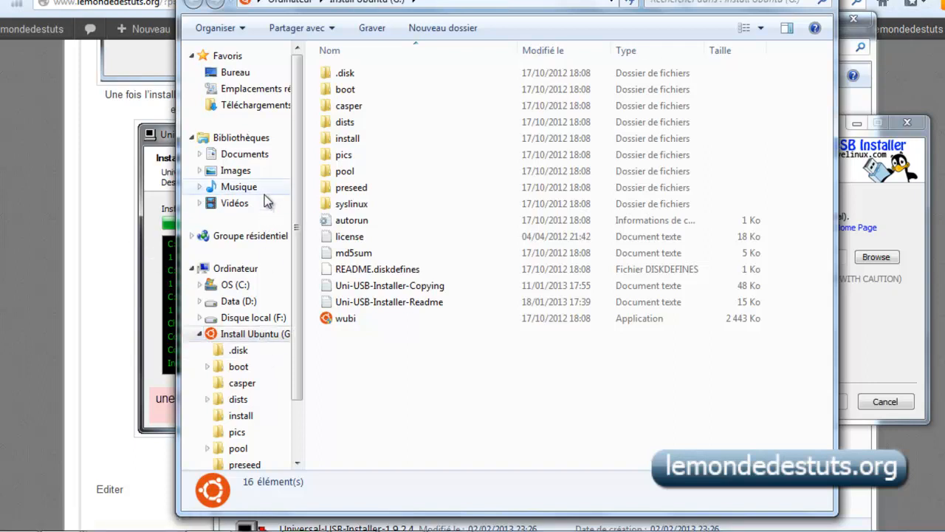
{"action": "left_click", "coordinate": [215, 269]}
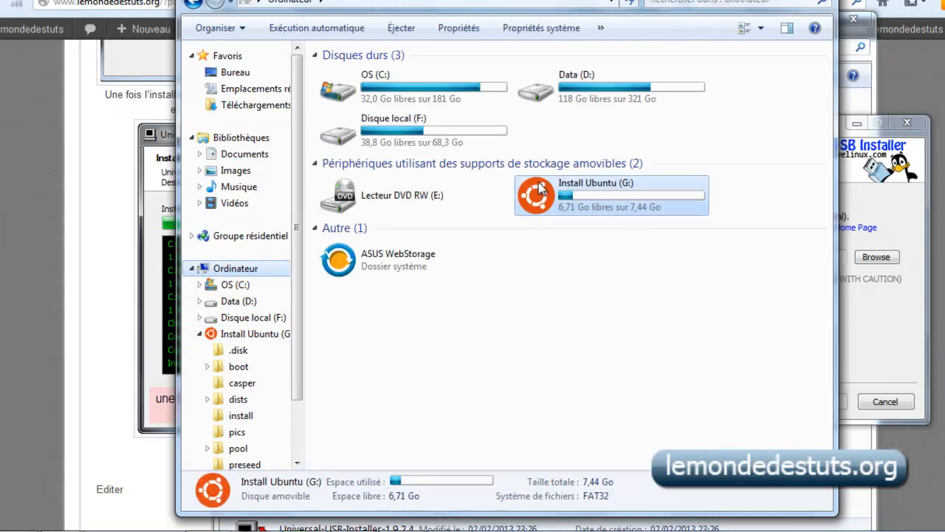
Step: Quick-format the Install Ubuntu (G:) drive as FAT32 with the volume name PENDRIVE
{"action": "right_click", "coordinate": [584, 203]}
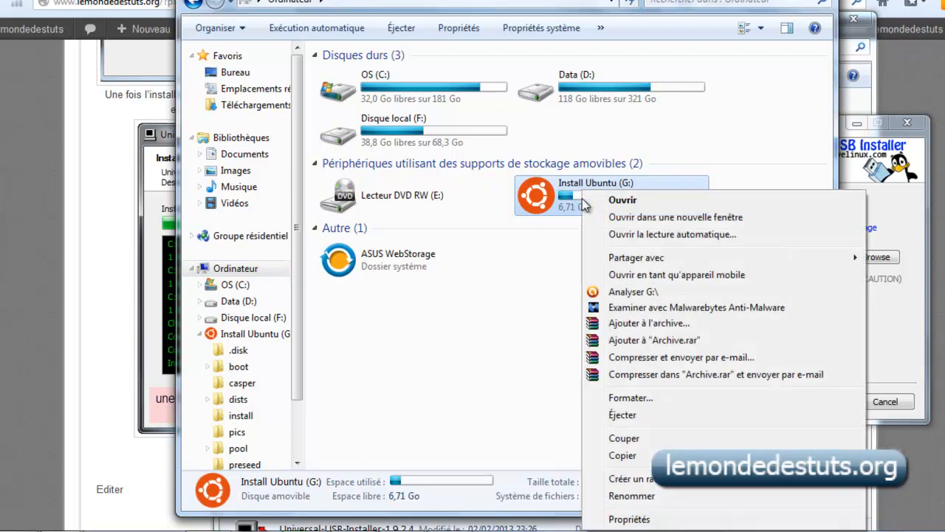
{"action": "left_click", "coordinate": [649, 399]}
{"action": "left_click", "coordinate": [344, 424]}
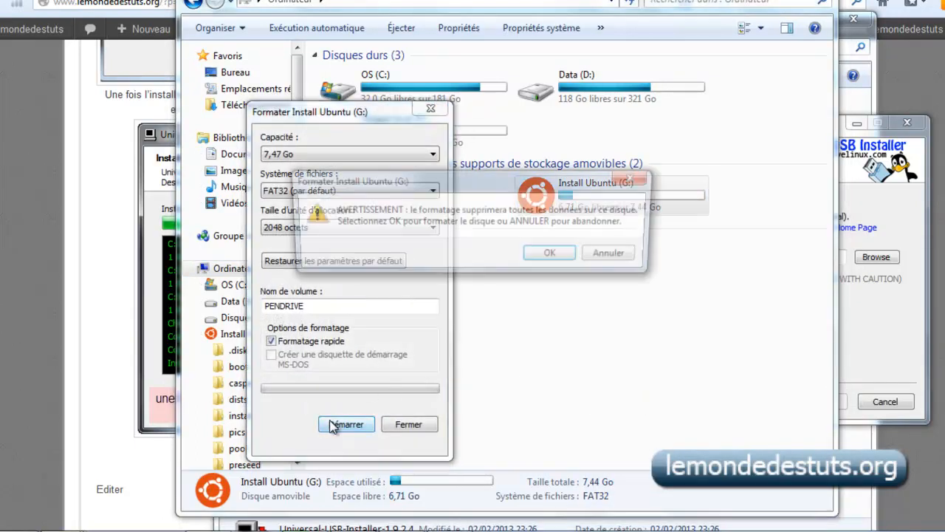
{"action": "left_click", "coordinate": [554, 257]}
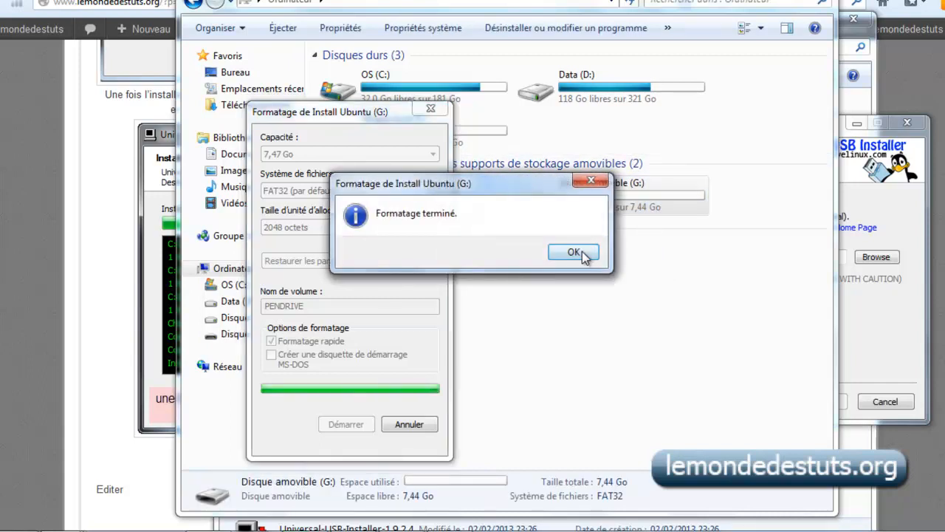
{"action": "left_click", "coordinate": [574, 254]}
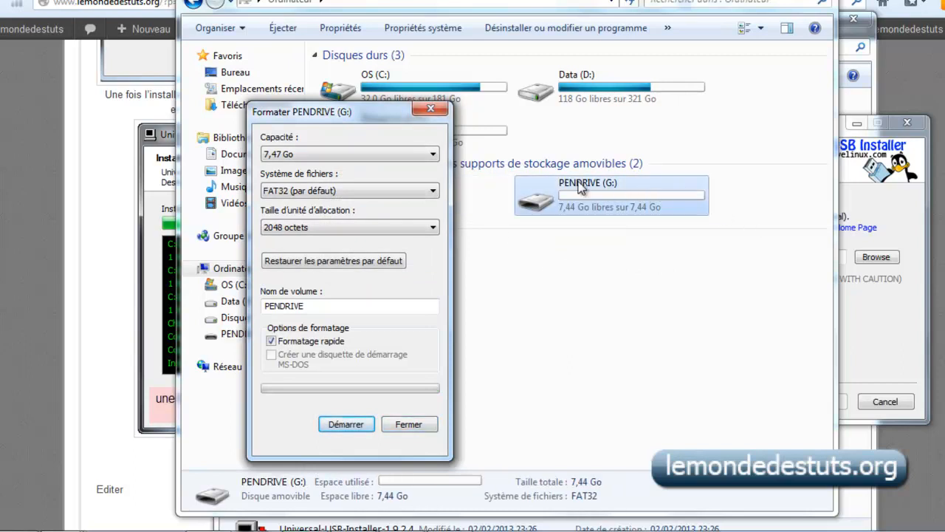
Step: Close the format dialog and rename the PENDRIVE (G:) drive as lemondedest
{"action": "left_click", "coordinate": [439, 111]}
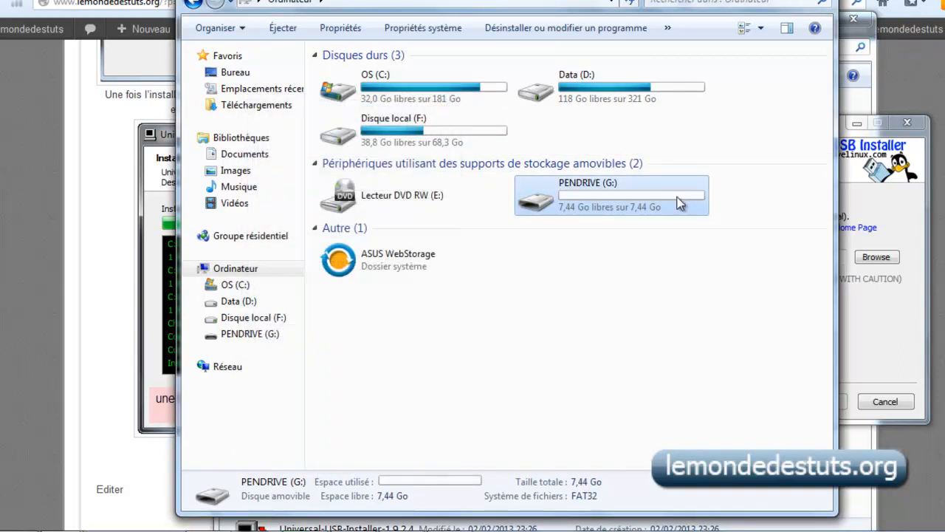
{"action": "right_click", "coordinate": [623, 191]}
{"action": "left_click", "coordinate": [665, 480]}
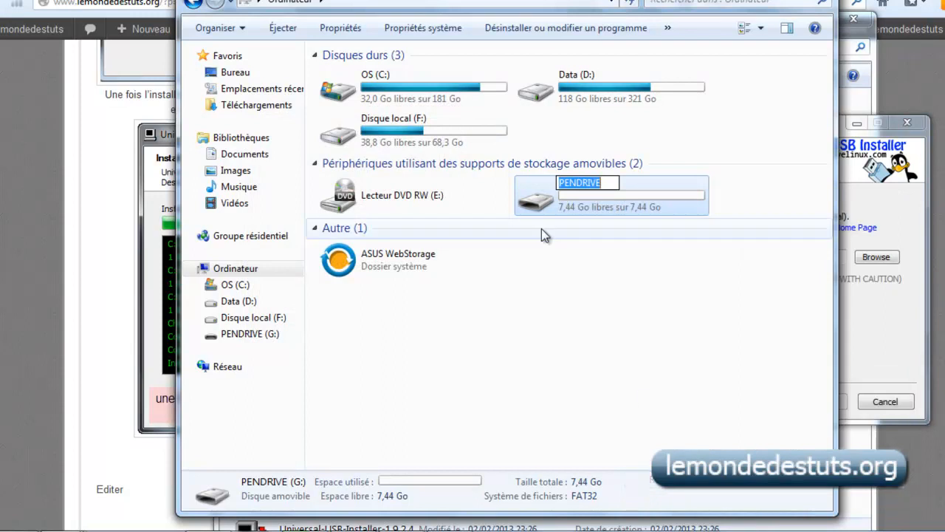
{"action": "type", "text": "l"}
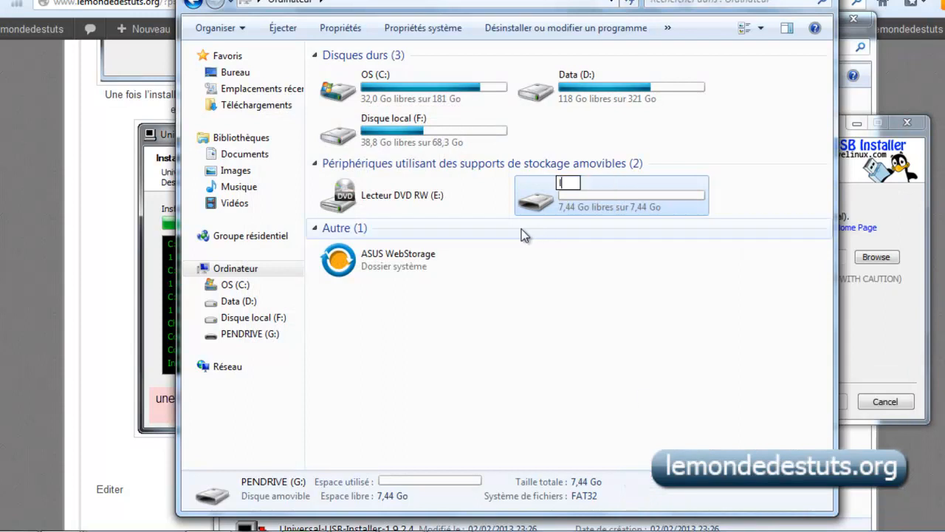
{"action": "type", "text": "emondedest"}
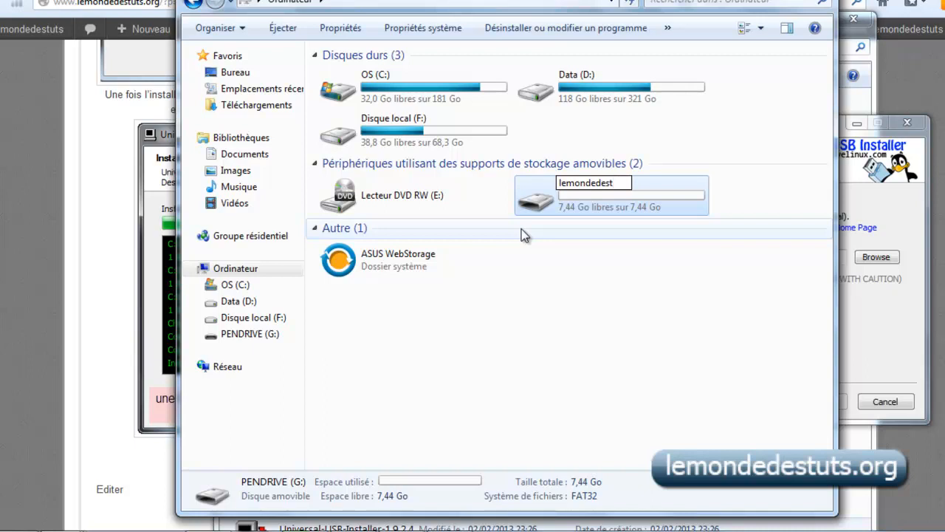
{"action": "left_click", "coordinate": [614, 233]}
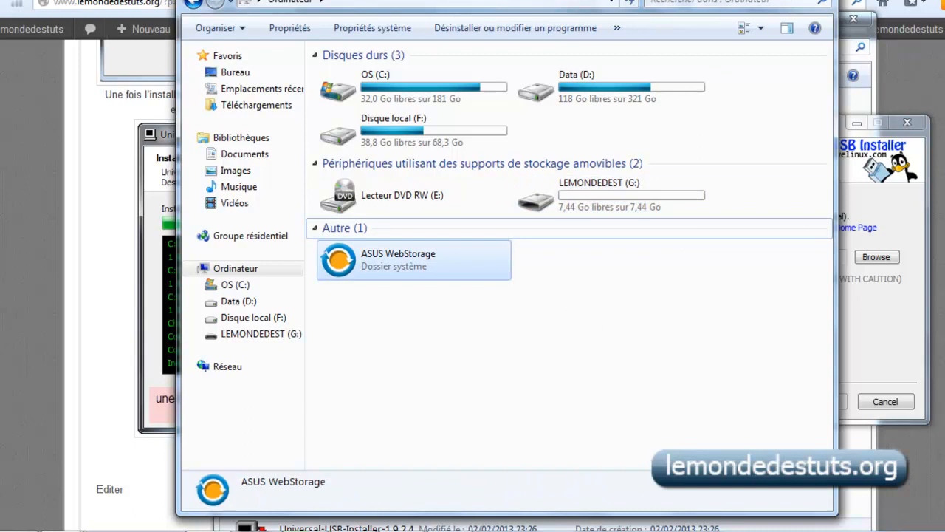
Step: Return to the USB installer, choose Ubuntu 12.10 Desktop as the distribution again and decline the optional ISO download
{"action": "left_click", "coordinate": [766, 0]}
{"action": "left_click_drag", "start_coordinate": [712, 122], "coordinate": [528, 113]}
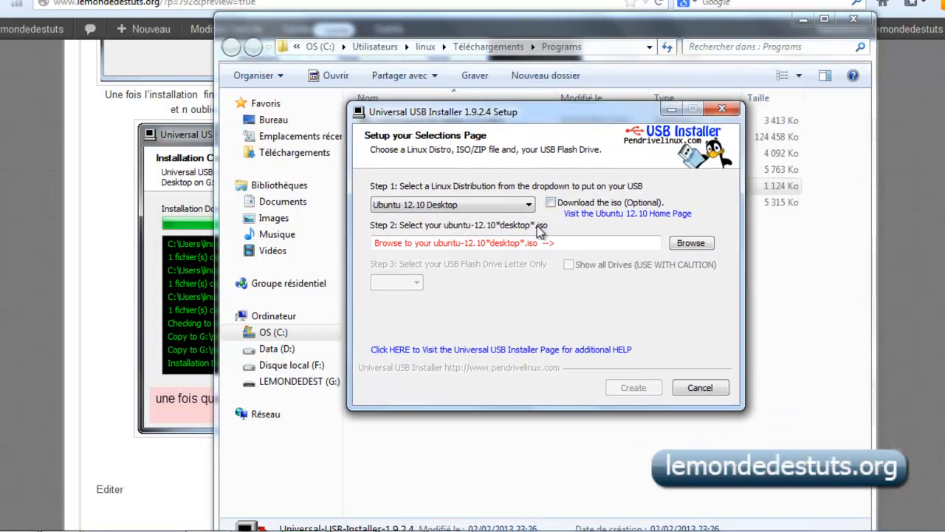
{"action": "left_click", "coordinate": [528, 205]}
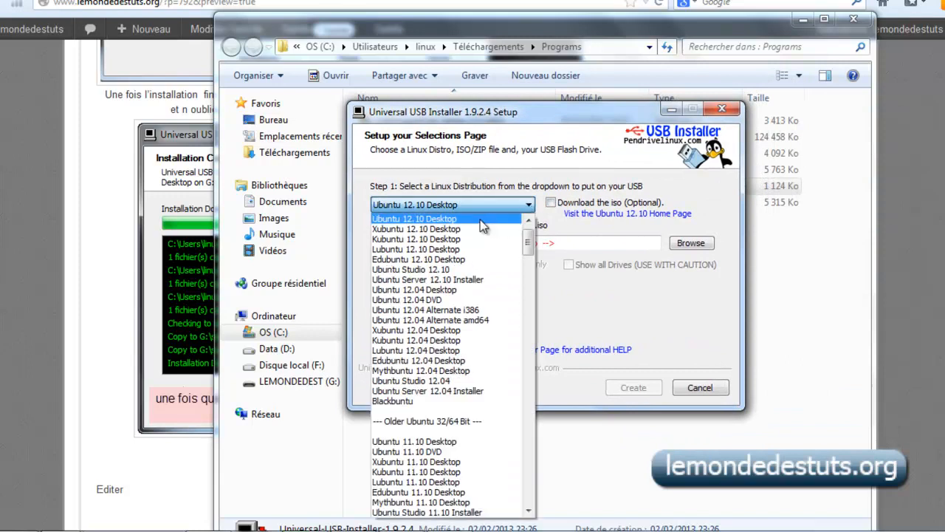
{"action": "left_click", "coordinate": [480, 219]}
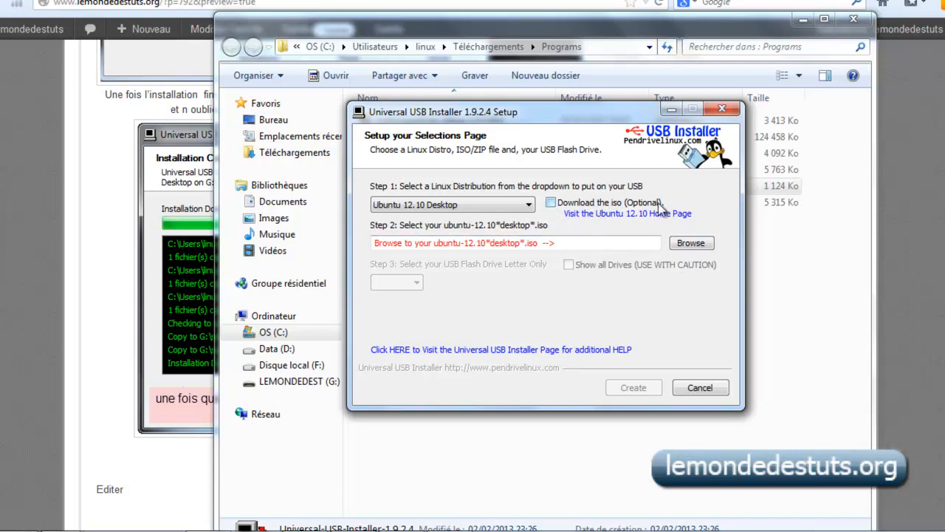
{"action": "left_click", "coordinate": [551, 204]}
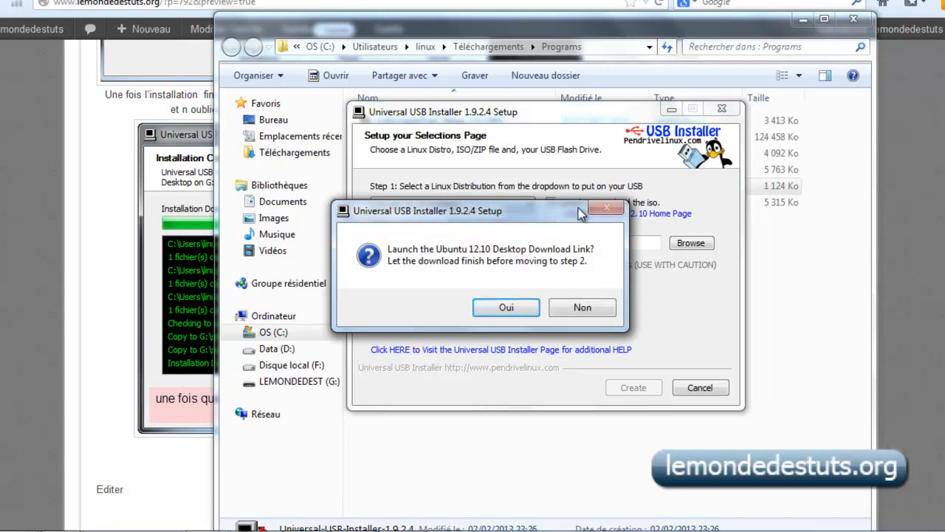
{"action": "left_click", "coordinate": [583, 308]}
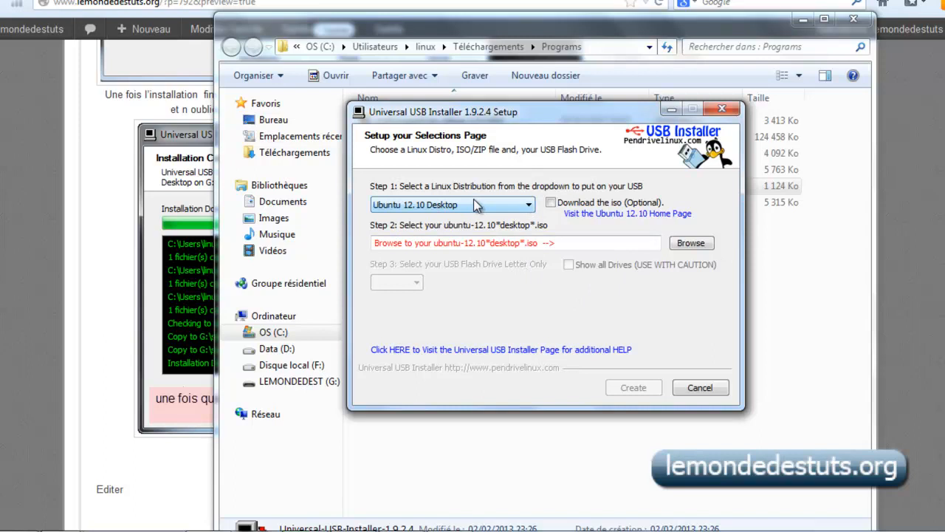
Step: Choose ubuntu-12.10-desktop-i386.iso from the system d exploitation folder on Data (D:) as the installer's ISO file
{"action": "left_click", "coordinate": [693, 243]}
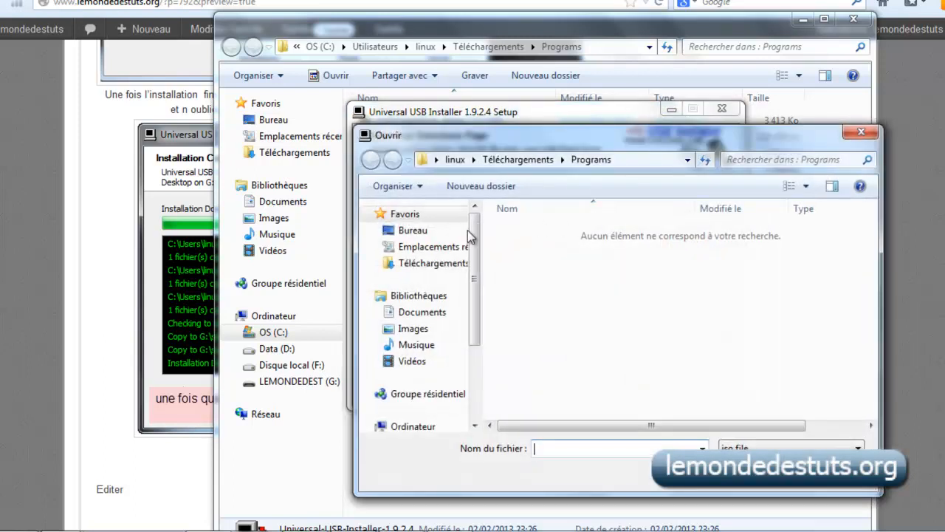
{"action": "left_click_drag", "start_coordinate": [475, 329], "coordinate": [480, 386]}
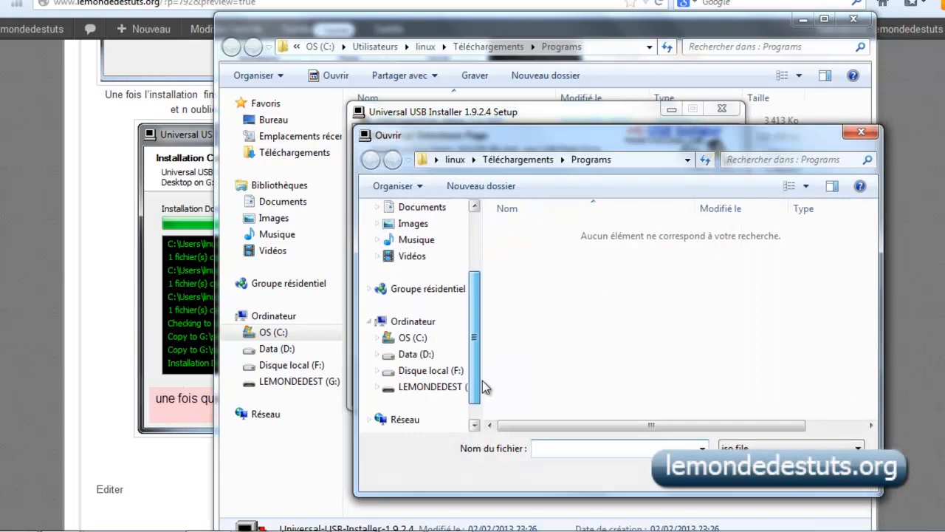
{"action": "left_click", "coordinate": [418, 355]}
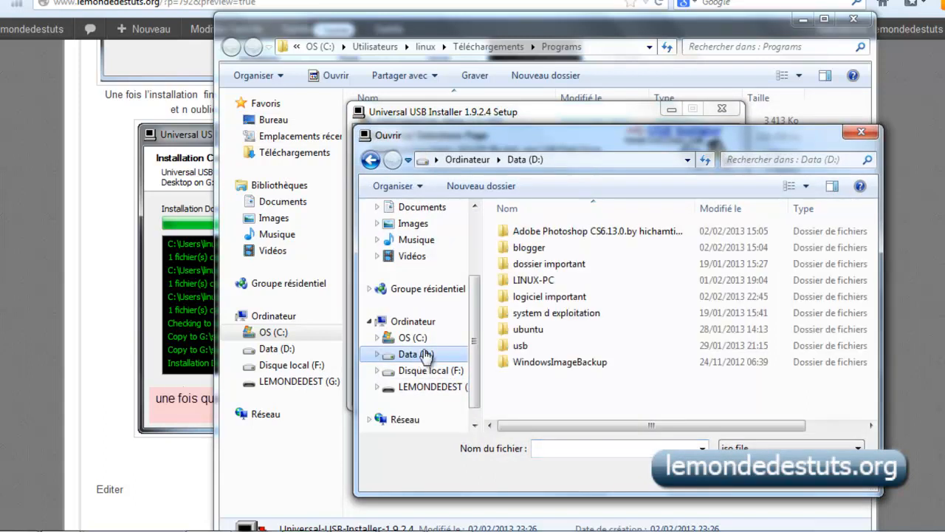
{"action": "double_click", "coordinate": [553, 313]}
{"action": "double_click", "coordinate": [569, 235]}
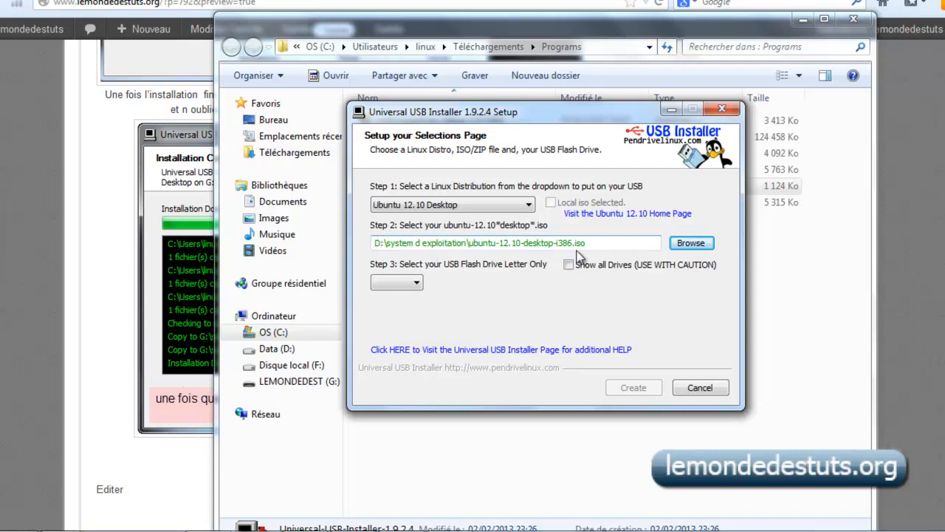
{"action": "left_click_drag", "start_coordinate": [587, 243], "coordinate": [377, 244]}
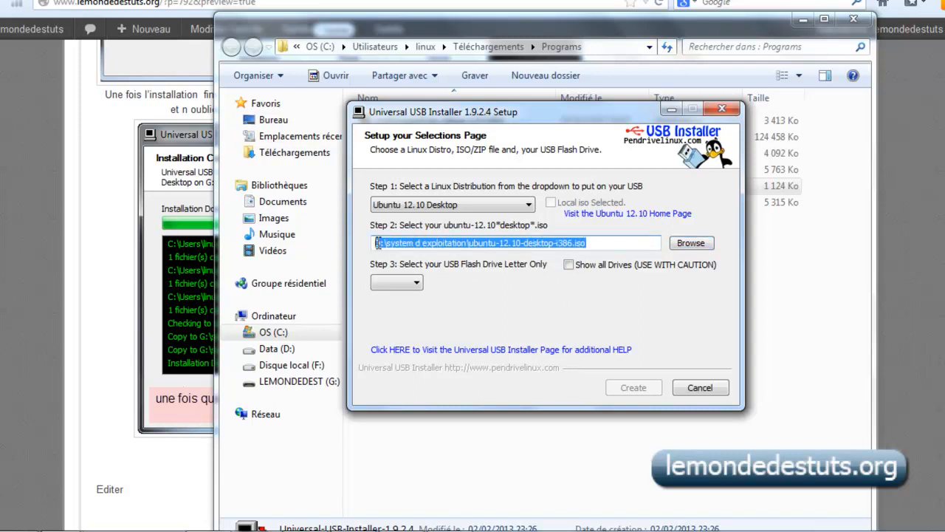
{"action": "left_click", "coordinate": [587, 243]}
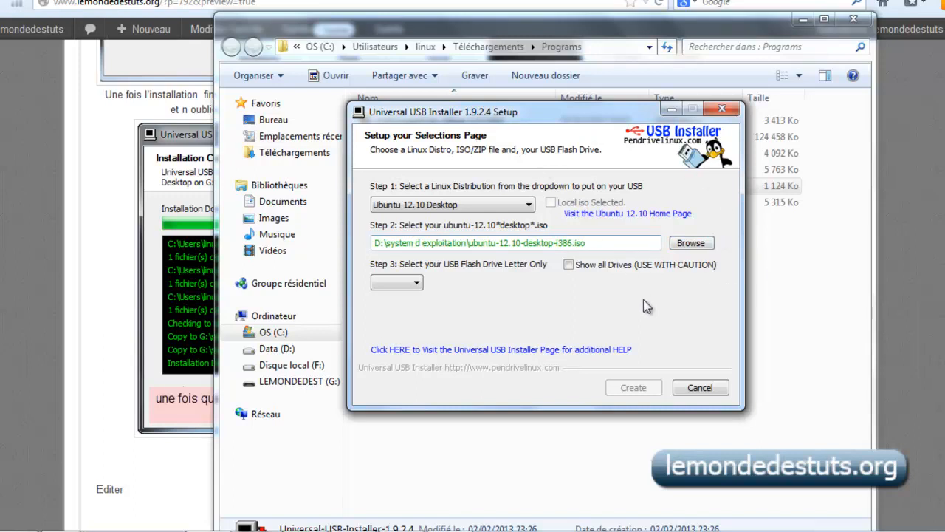
Step: Move the installer aside and compare the USB drive letters offered with the show-all-drives option on and off
{"action": "left_click", "coordinate": [418, 285]}
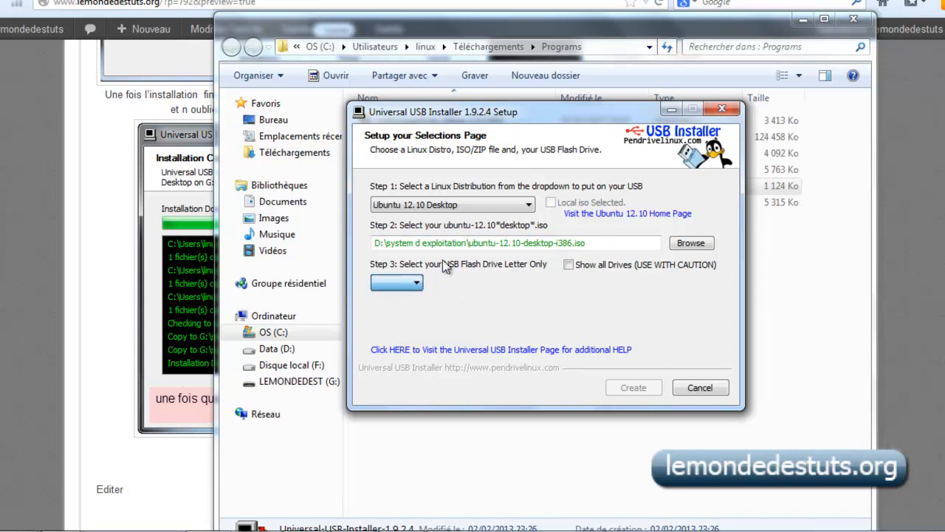
{"action": "left_click", "coordinate": [583, 112]}
{"action": "left_click_drag", "start_coordinate": [547, 124], "coordinate": [654, 131]}
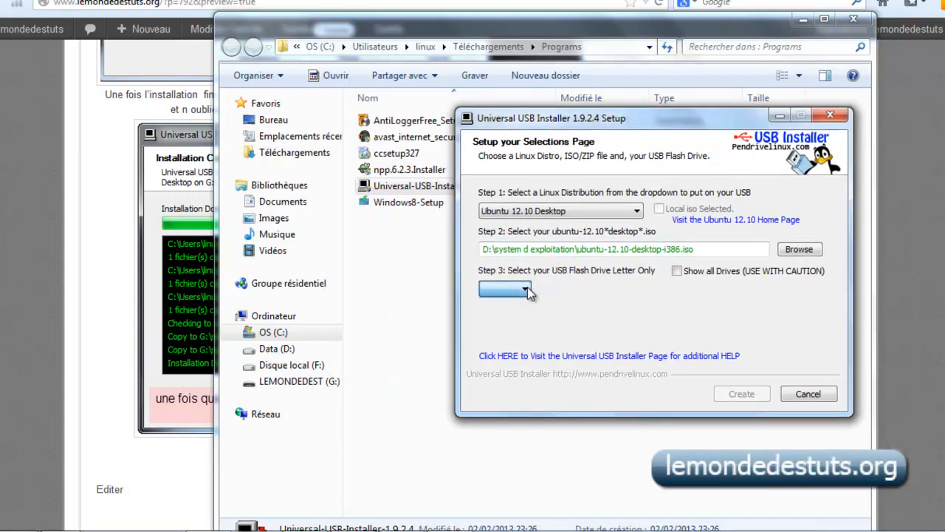
{"action": "left_click", "coordinate": [677, 271]}
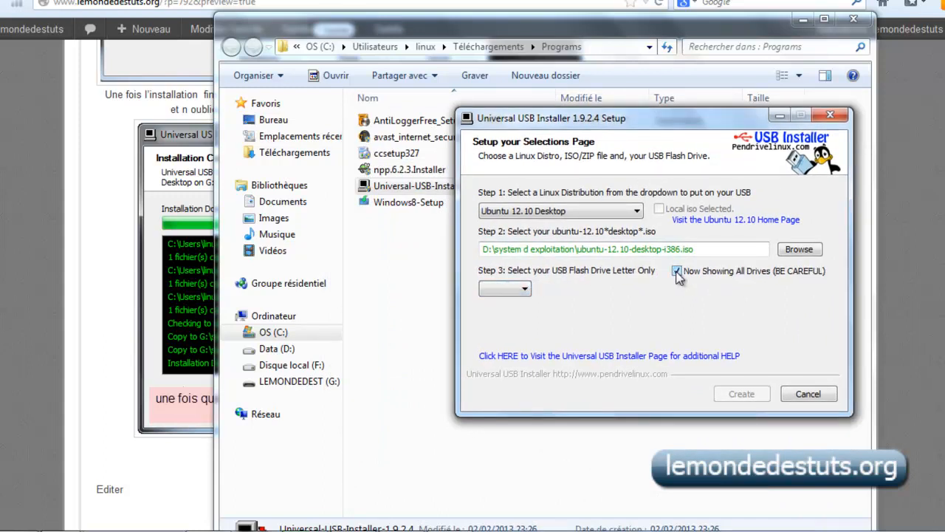
{"action": "left_click", "coordinate": [676, 271]}
{"action": "left_click", "coordinate": [678, 272]}
{"action": "left_click", "coordinate": [527, 289]}
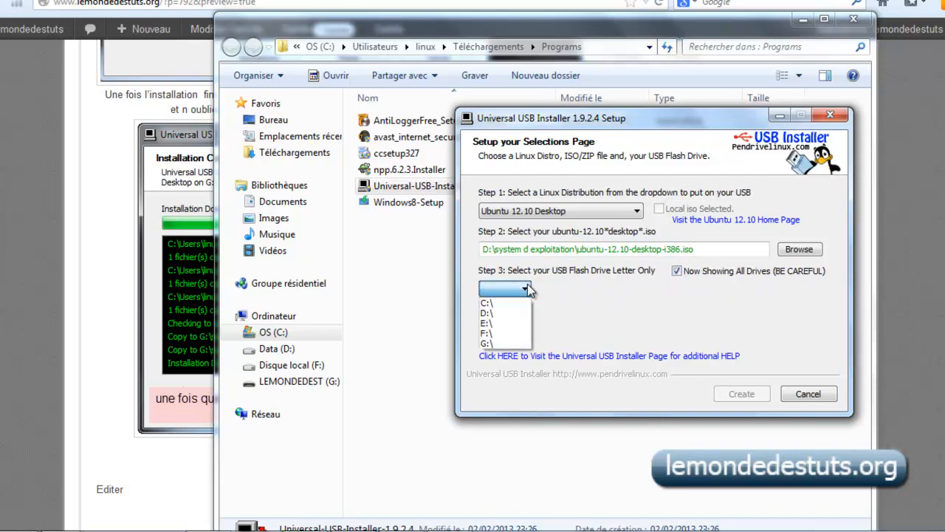
{"action": "left_click", "coordinate": [528, 289]}
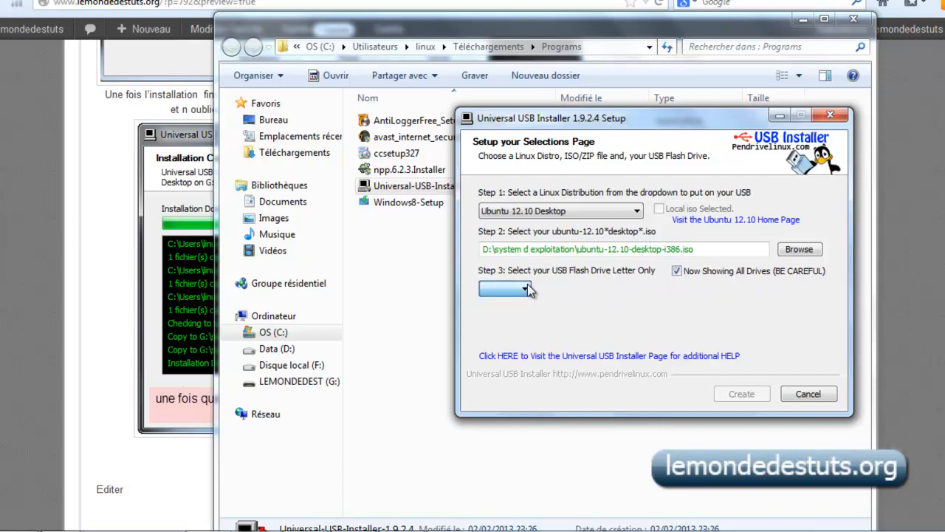
{"action": "left_click", "coordinate": [677, 272]}
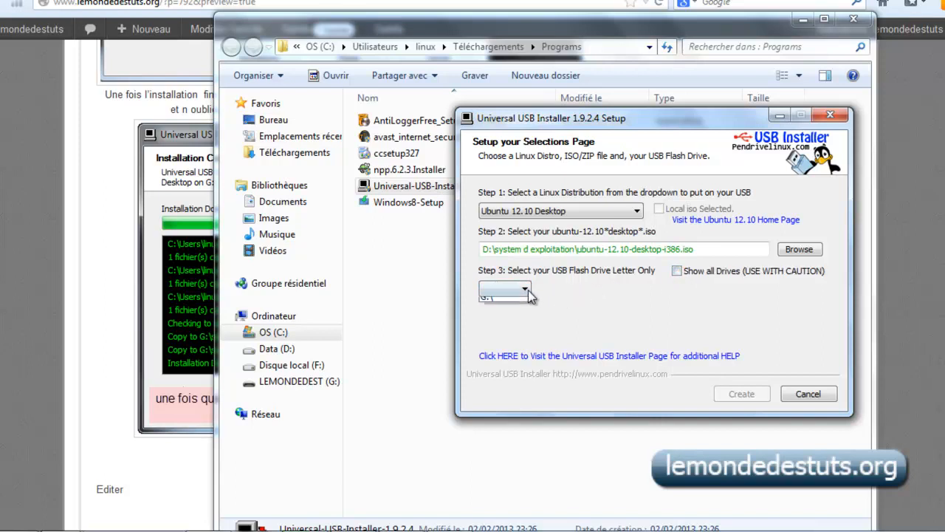
Step: Reposition the installer, leave the show-all-drives option off and select G:\ as the USB flash drive
{"action": "left_click_drag", "start_coordinate": [616, 122], "coordinate": [534, 87]}
{"action": "left_click", "coordinate": [595, 237]}
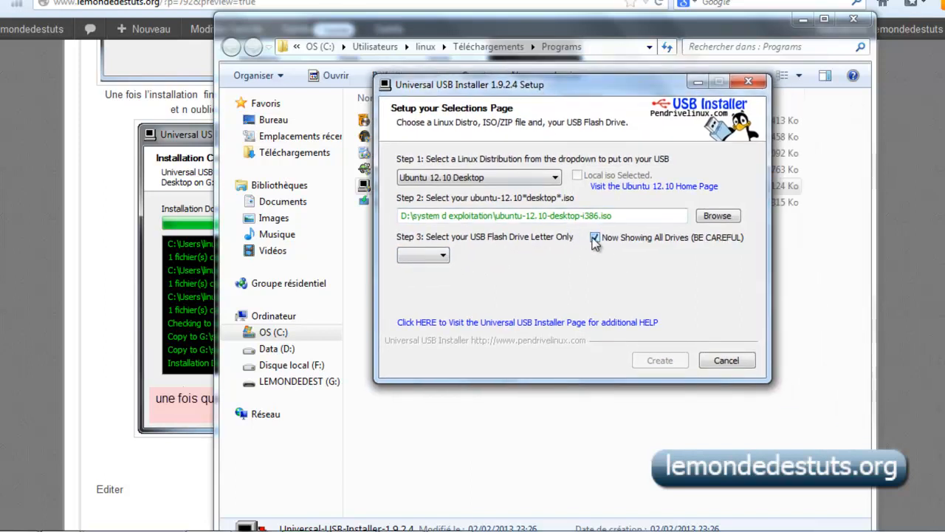
{"action": "left_click", "coordinate": [441, 257]}
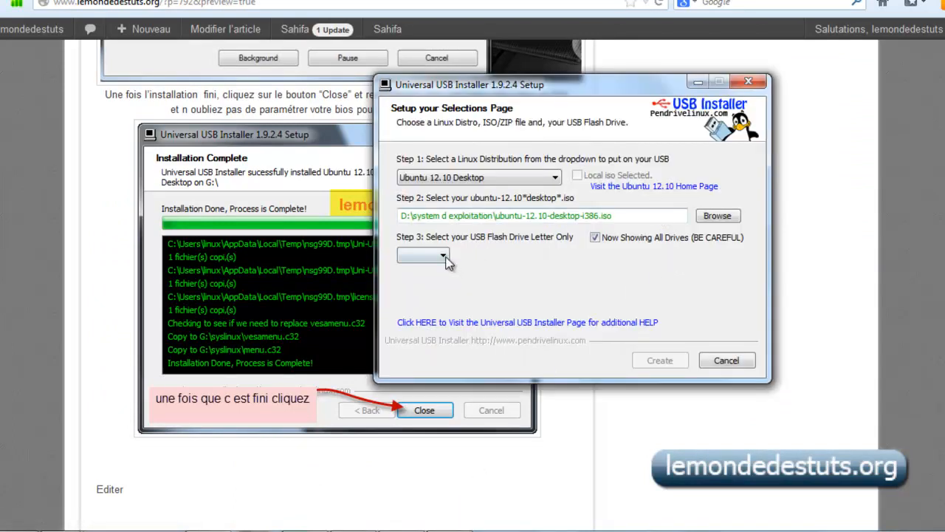
{"action": "left_click", "coordinate": [444, 256]}
{"action": "left_click", "coordinate": [598, 237]}
{"action": "left_click", "coordinate": [595, 238]}
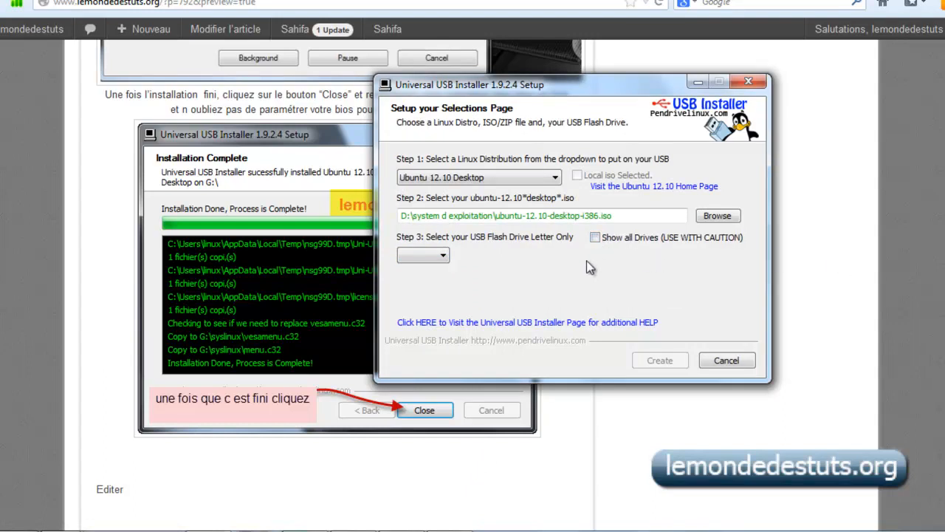
{"action": "left_click", "coordinate": [443, 255]}
{"action": "left_click", "coordinate": [421, 268]}
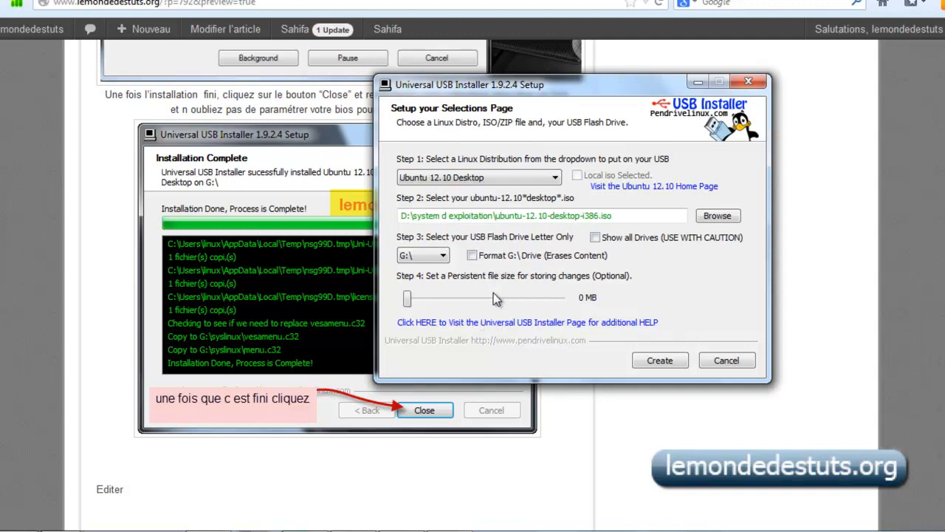
Step: Enable formatting of the G:\ drive as Fat32 in the installer
{"action": "left_click", "coordinate": [473, 256]}
{"action": "left_click", "coordinate": [473, 255]}
{"action": "left_click", "coordinate": [473, 257]}
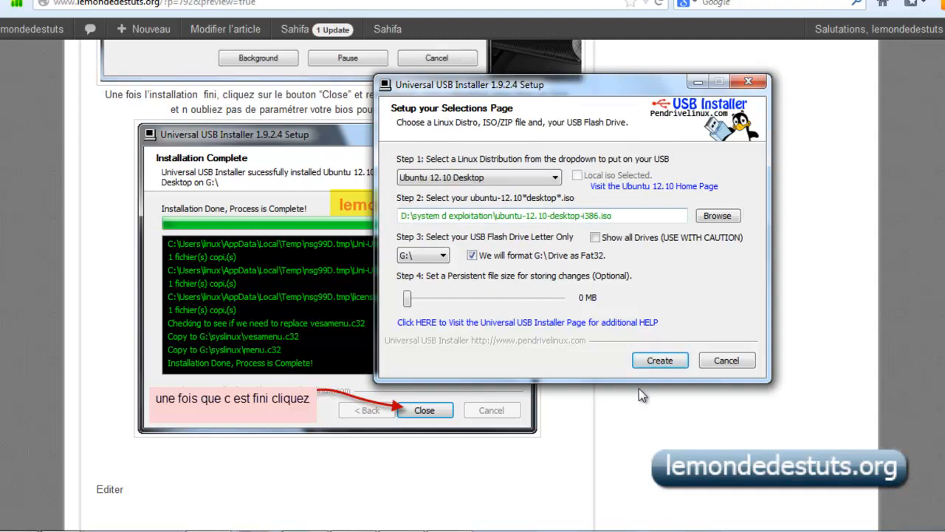
Step: Create the Ubuntu USB key, confirming the listed actions on G:, and close the installer once the installation is done
{"action": "left_click", "coordinate": [657, 365]}
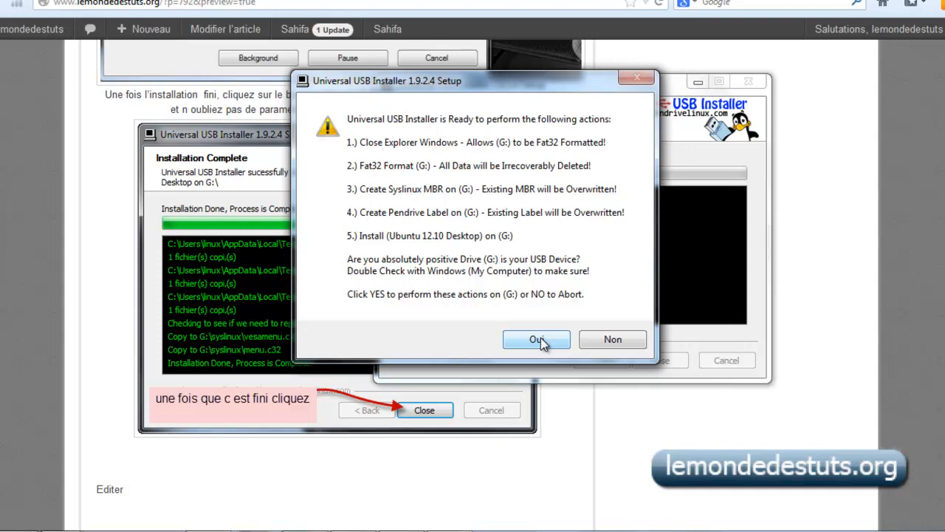
{"action": "left_click", "coordinate": [537, 339]}
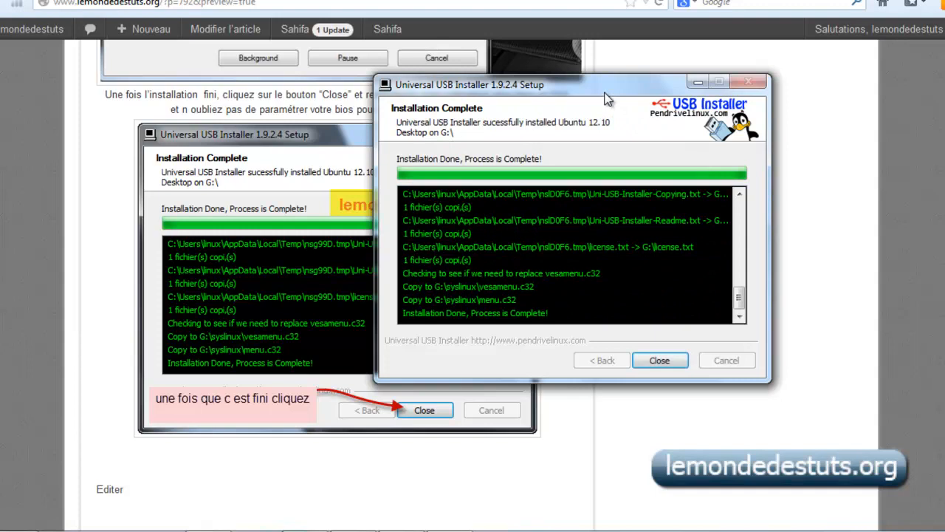
{"action": "left_click_drag", "start_coordinate": [596, 94], "coordinate": [579, 116]}
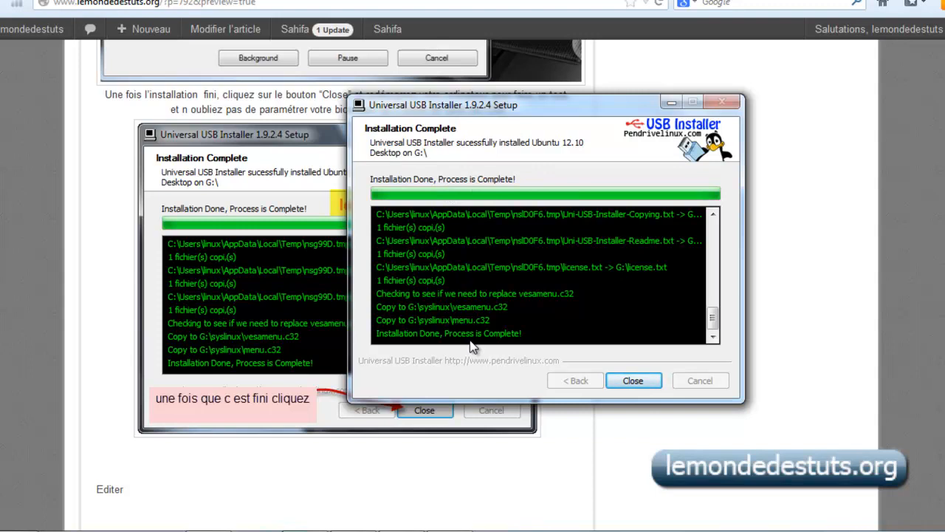
{"action": "left_click", "coordinate": [634, 381]}
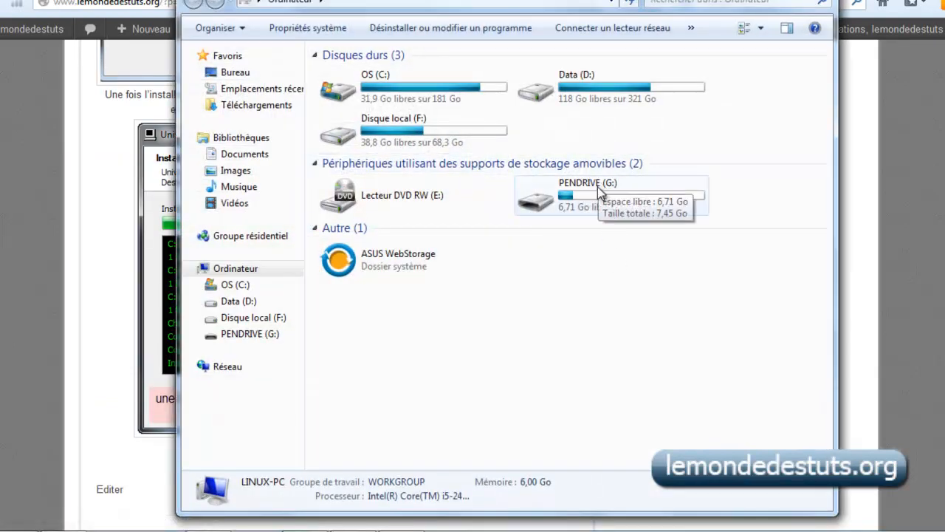
Step: Look through the files installed on the PENDRIVE (G:) key and return to the computer's list of drives
{"action": "left_click", "coordinate": [597, 187]}
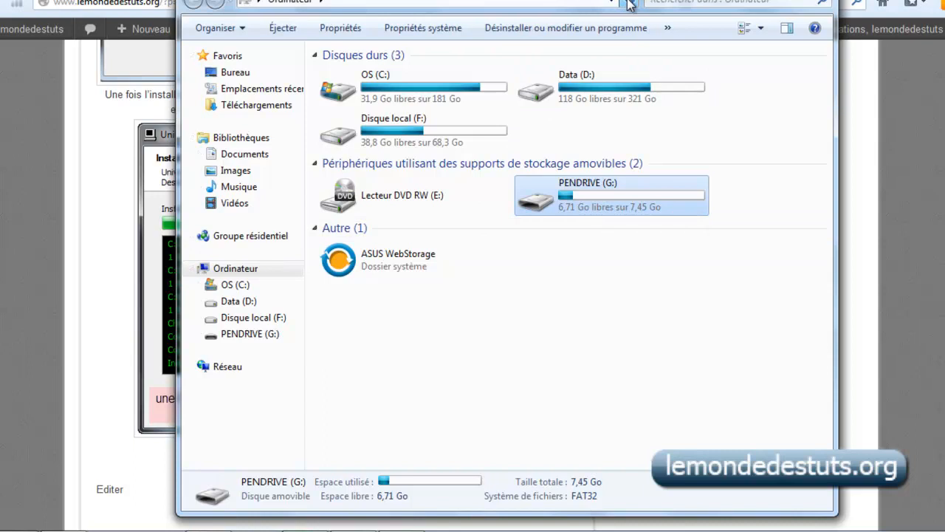
{"action": "double_click", "coordinate": [624, 192]}
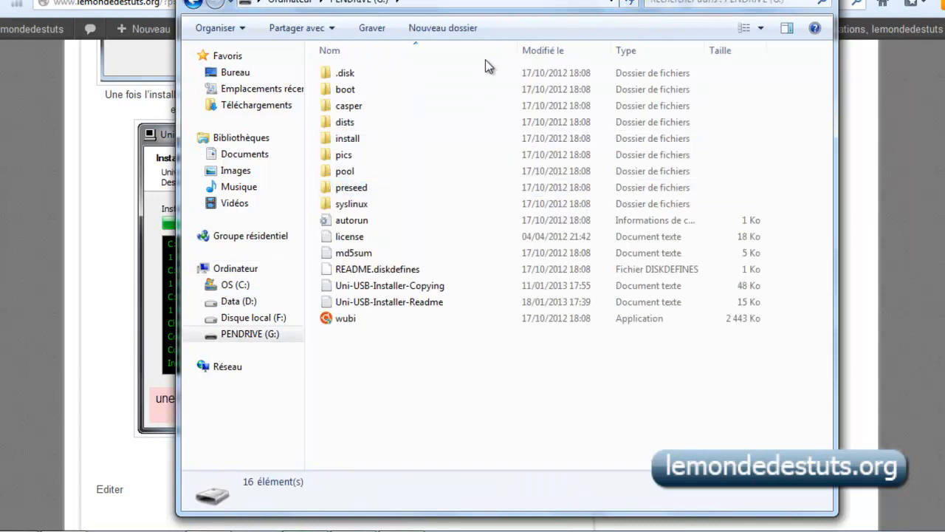
{"action": "left_click_drag", "start_coordinate": [373, 356], "coordinate": [357, 68]}
{"action": "left_click", "coordinate": [194, 3]}
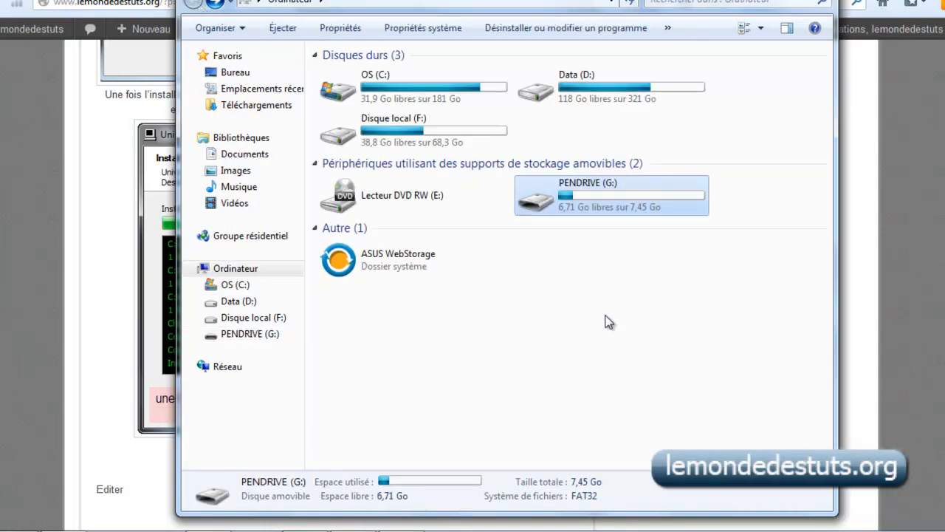
Step: Rename the newly created PENDRIVE (G:) Ubuntu key as lemondedest
{"action": "right_click", "coordinate": [606, 183]}
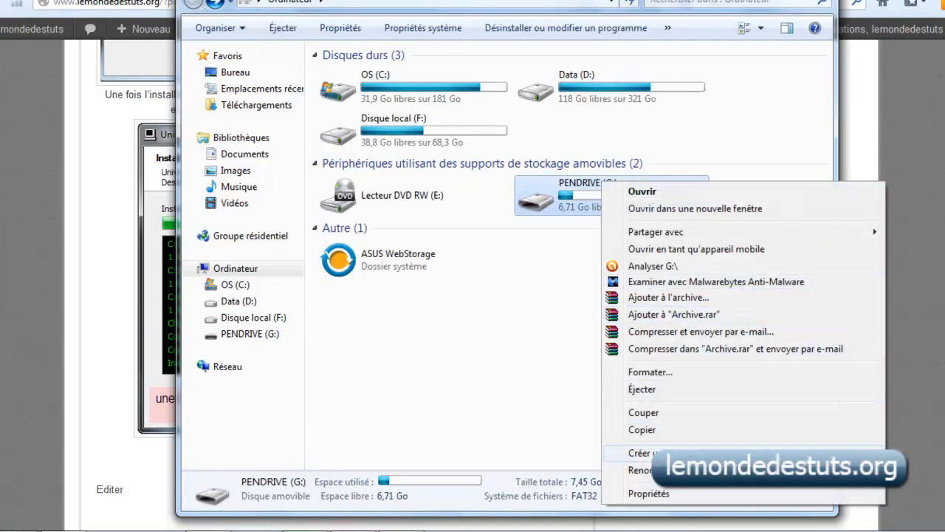
{"action": "left_click", "coordinate": [640, 469]}
{"action": "type", "text": "l"}
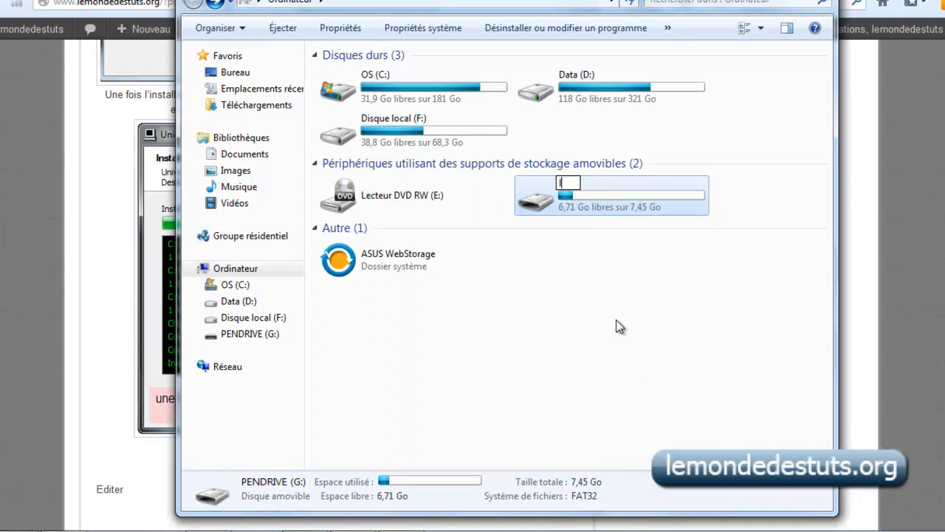
{"action": "type", "text": "emondede"}
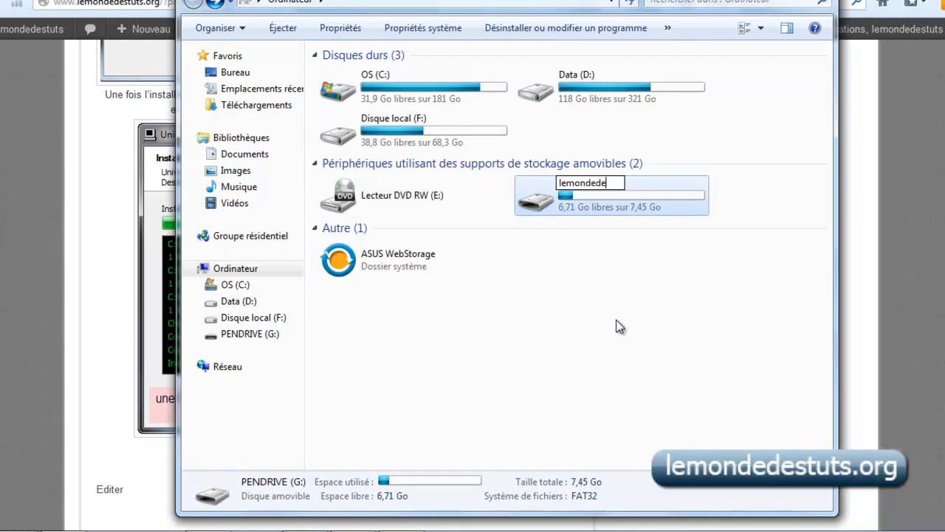
{"action": "type", "text": "st"}
{"action": "key", "text": "Return"}
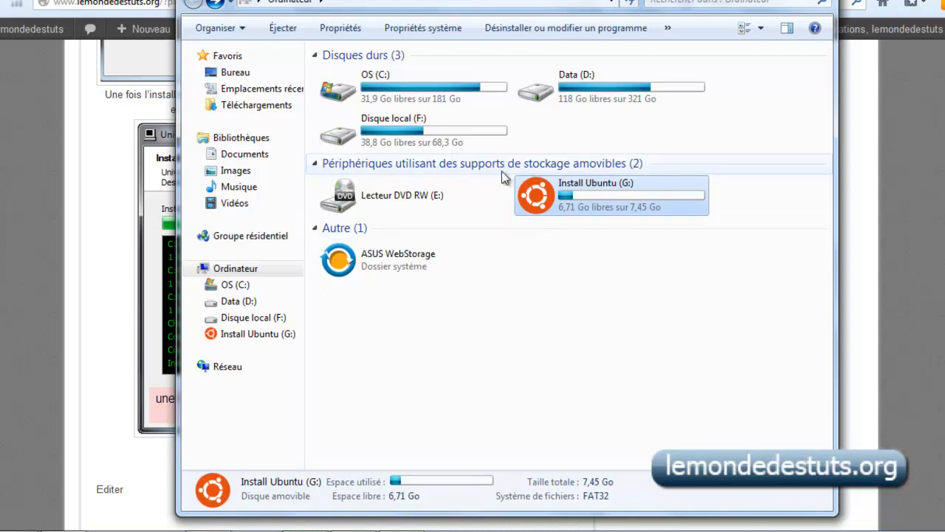